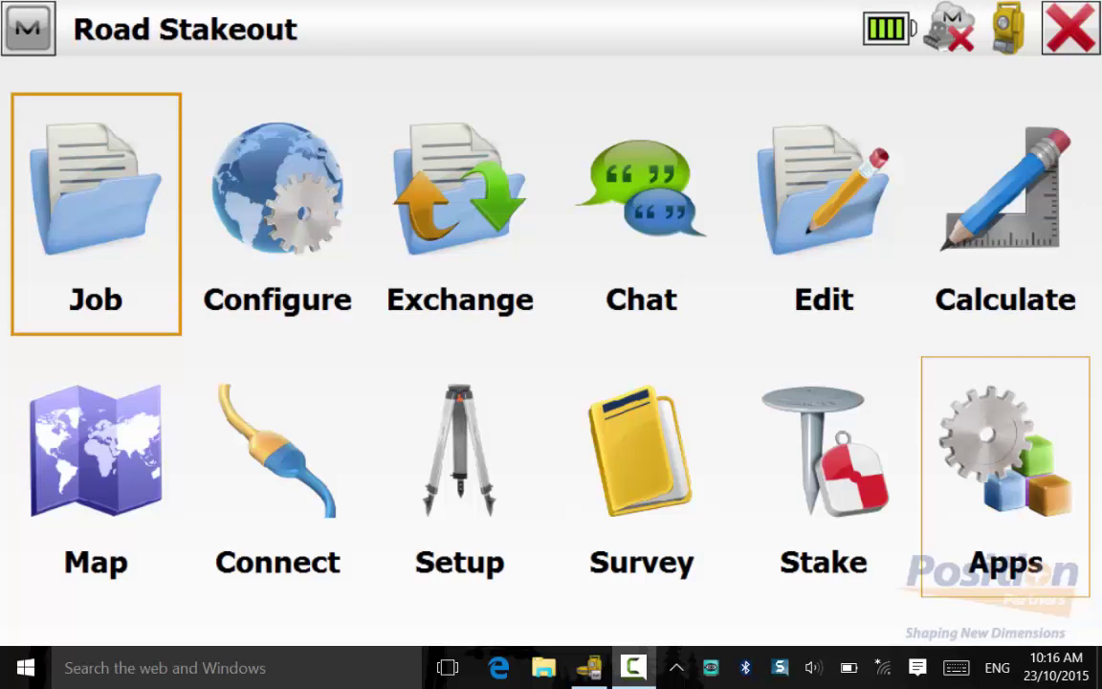
Open the job's stake reports list and examine the ROAD report across all its columns.
left_click(824, 206)
left_click(823, 488)
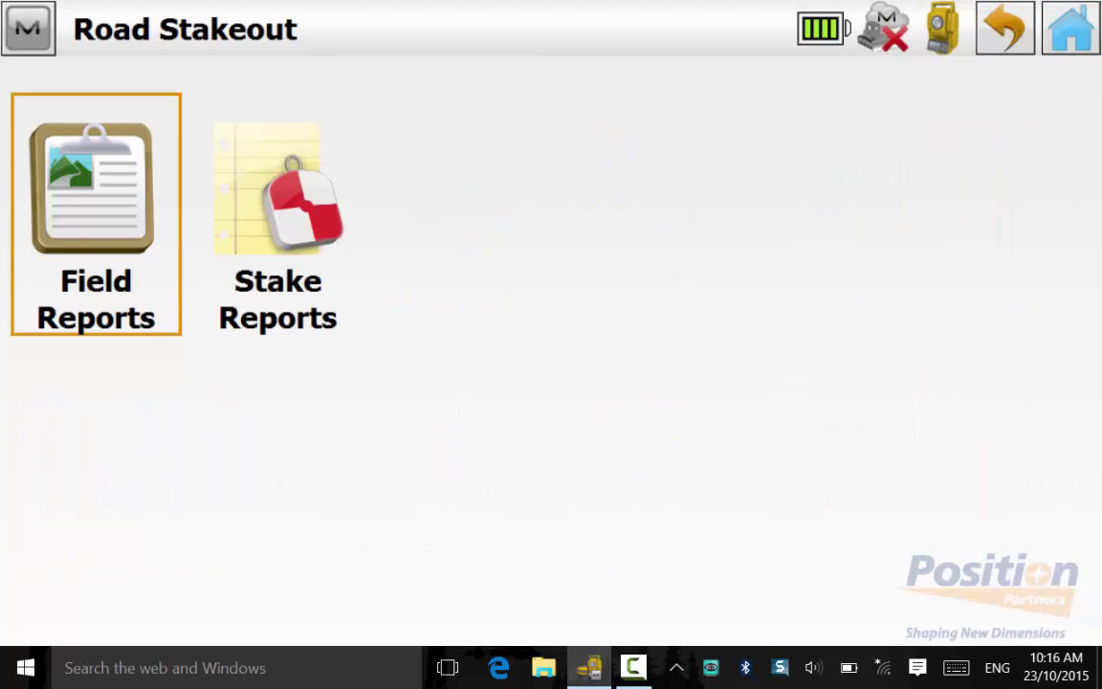
left_click(289, 198)
left_click(655, 137)
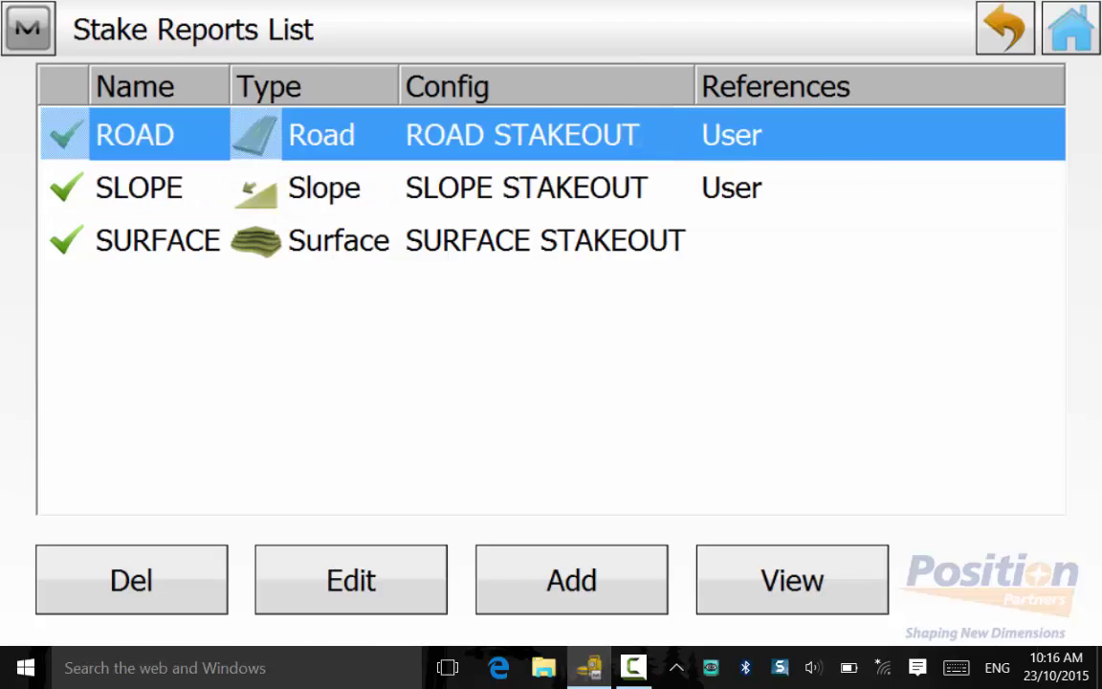
left_click(792, 580)
left_click_drag(163, 603, 941, 604)
left_click(1071, 29)
Examine the SLOPE and SURFACE stake reports across all their columns, and return to the home screen.
left_click(574, 188)
left_click(792, 580)
left_click_drag(119, 514, 963, 515)
left_click(1070, 28)
left_click(574, 241)
left_click(792, 580)
left_click_drag(168, 603, 937, 604)
left_click(1071, 28)
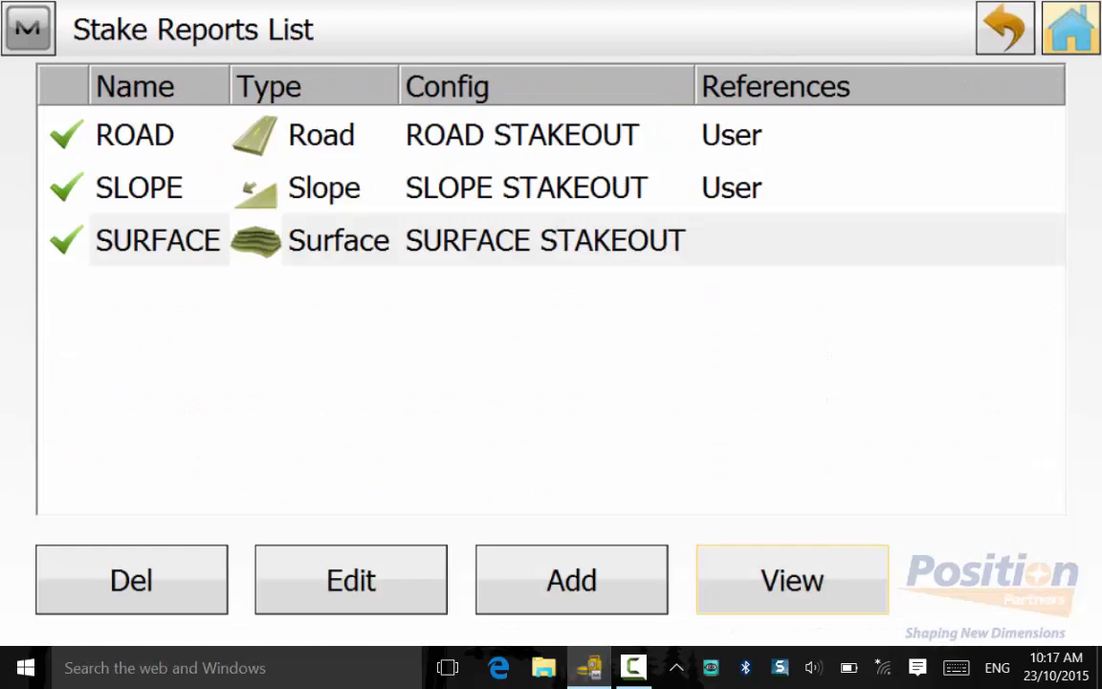
left_click(1006, 29)
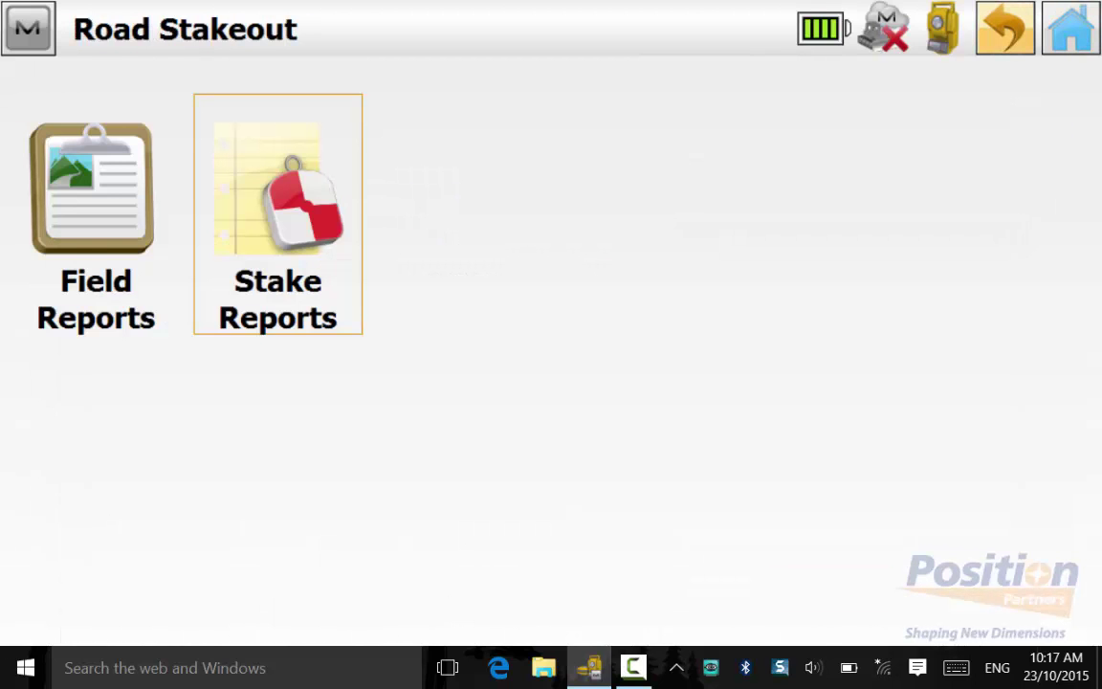
left_click(1070, 28)
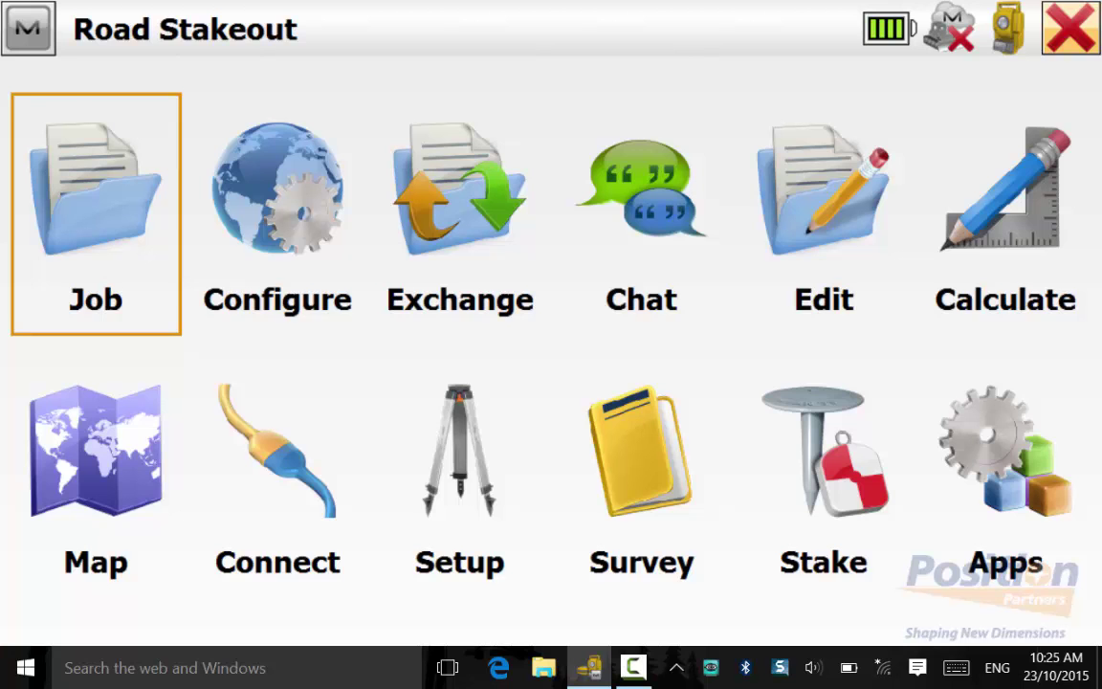
Connect to Enterprise with the saved login, select the testing project, and return to the home screen.
left_click(277, 469)
left_click(195, 90)
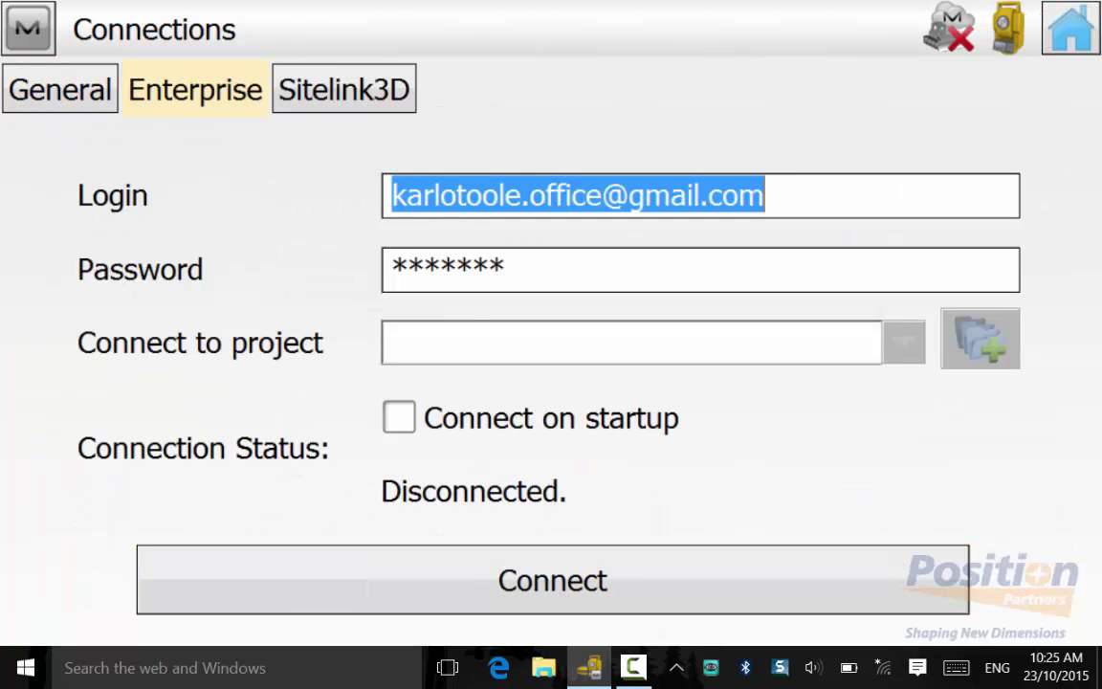
left_click(553, 580)
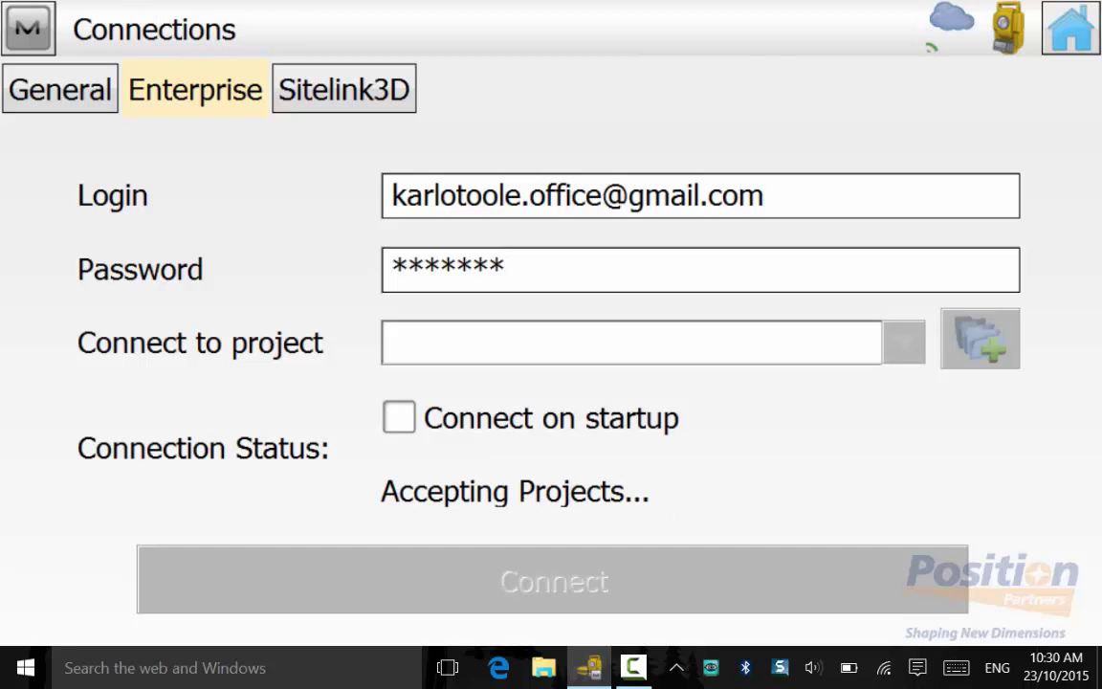
left_click(903, 343)
left_click_drag(916, 394, 917, 477)
left_click(574, 532)
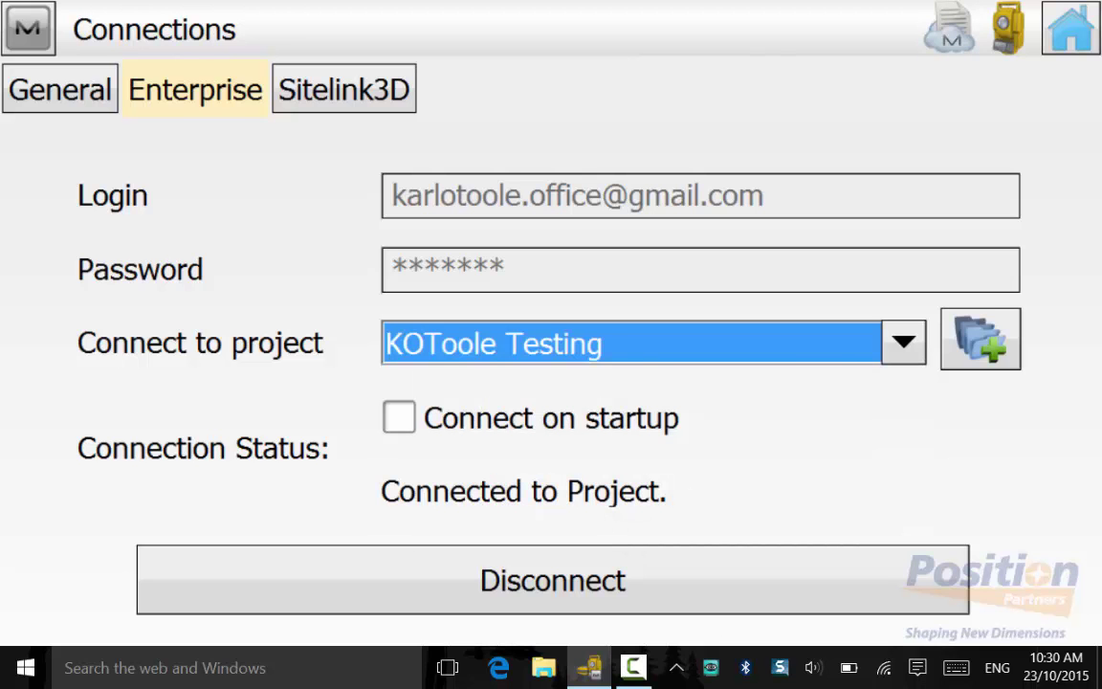
left_click(1070, 29)
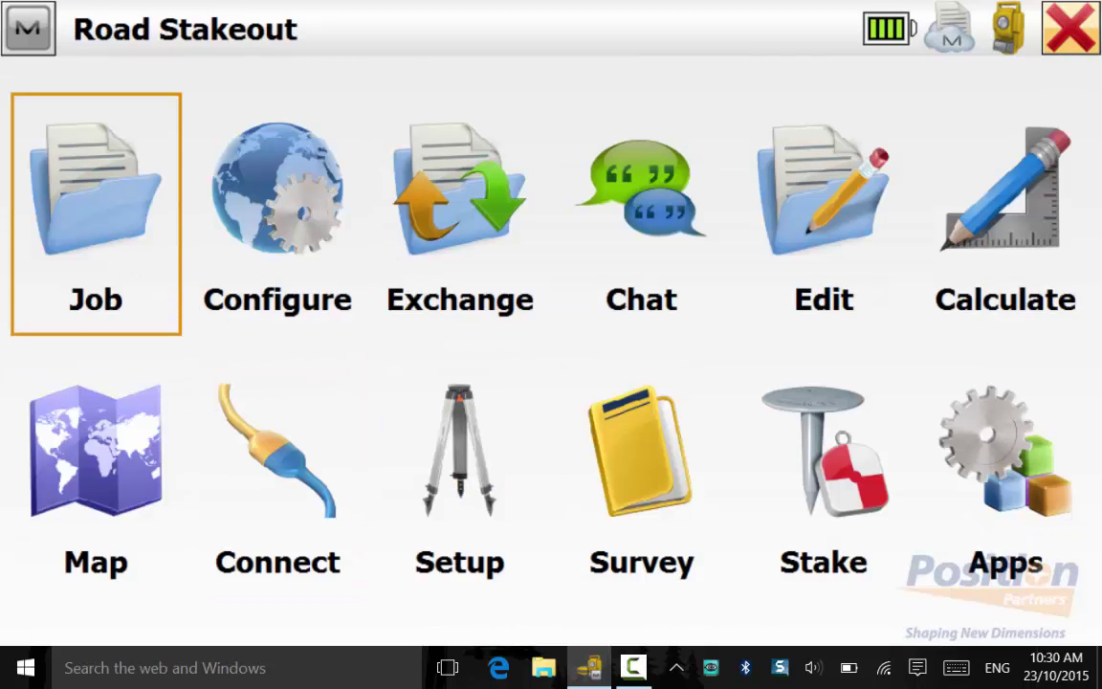
Upload Road Stakeout.mjf to Enterprise for the connected testing project.
left_click(461, 216)
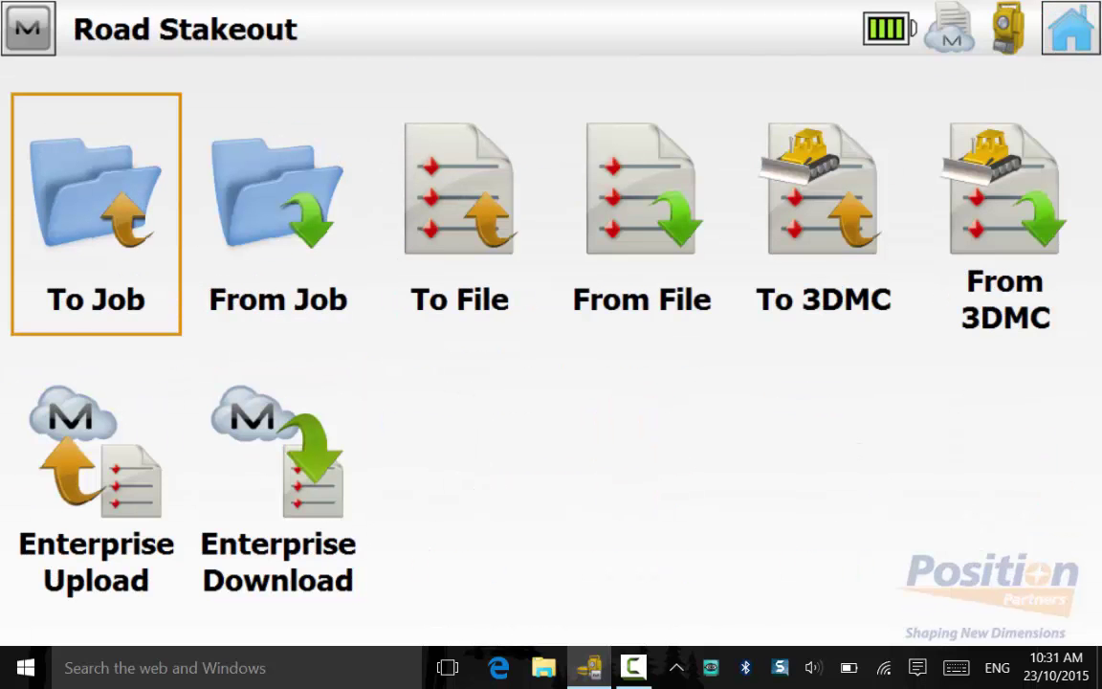
key("7")
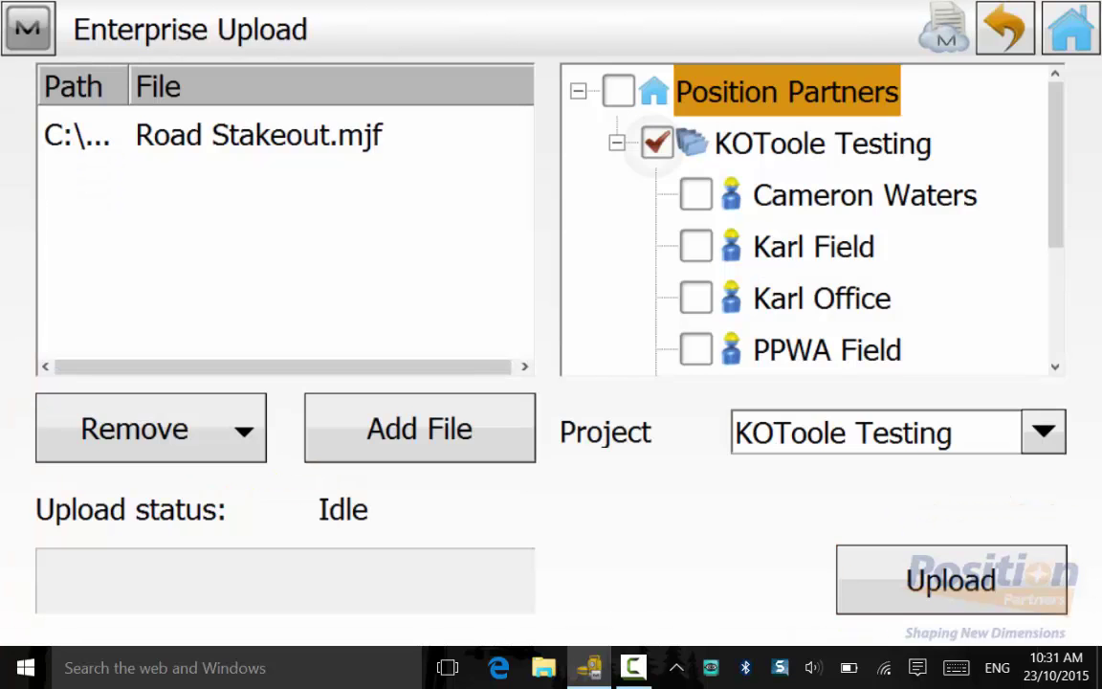
left_click(258, 135)
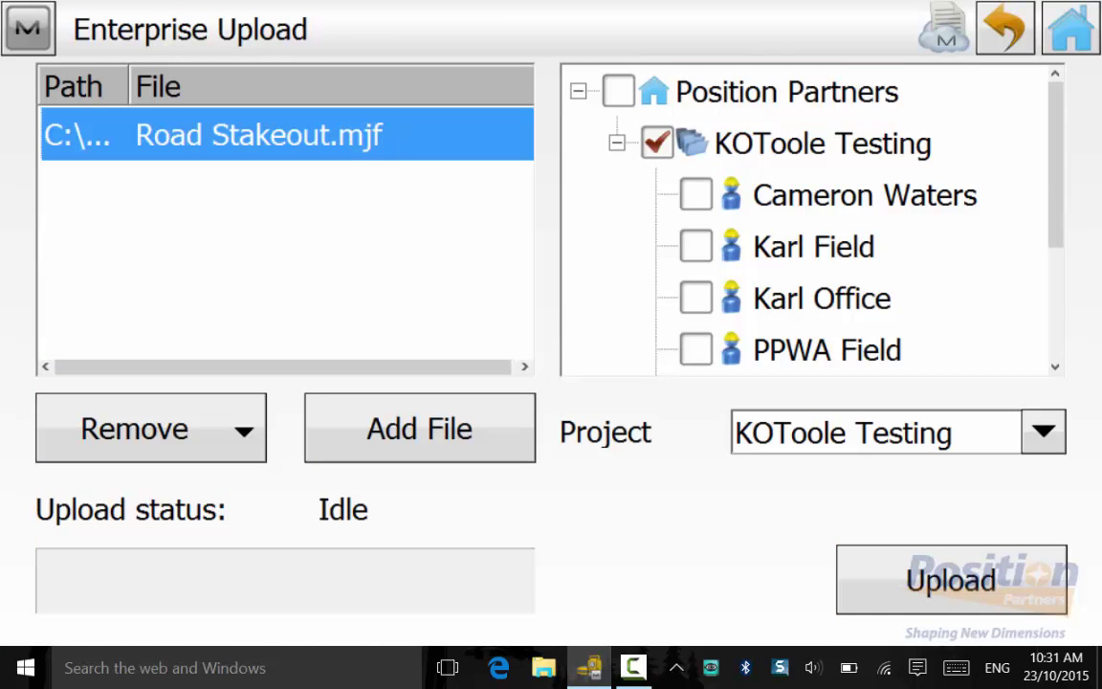
left_click(950, 580)
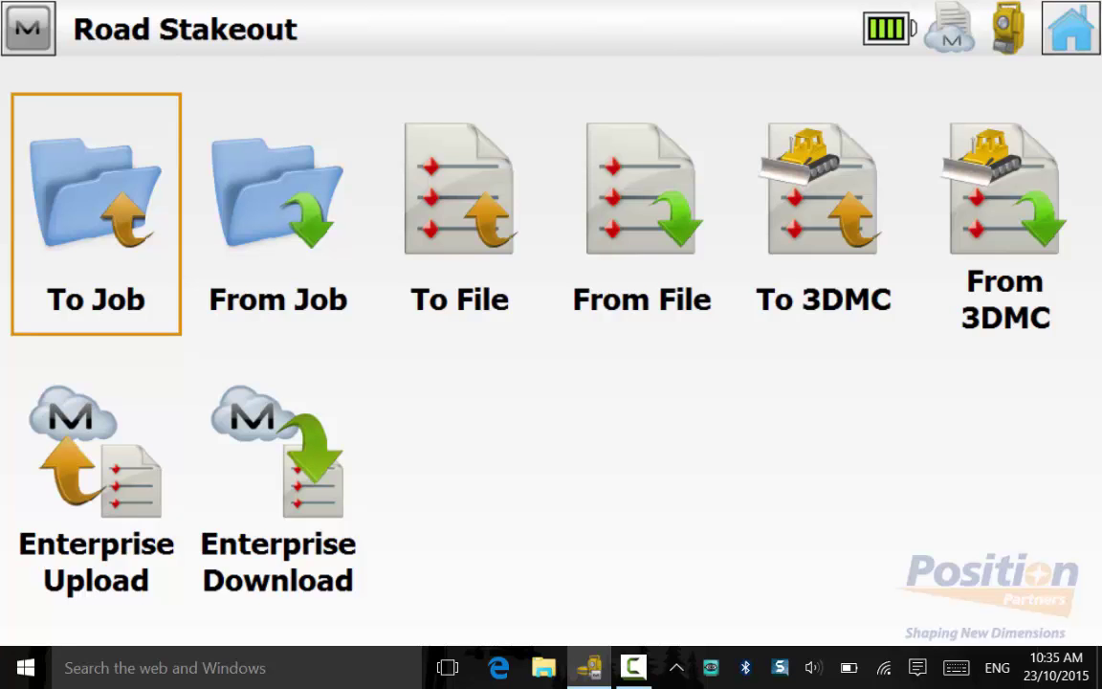
Set up an export to file of Stakeout Reports data in PDF Files (*.pdf) format.
left_click(460, 215)
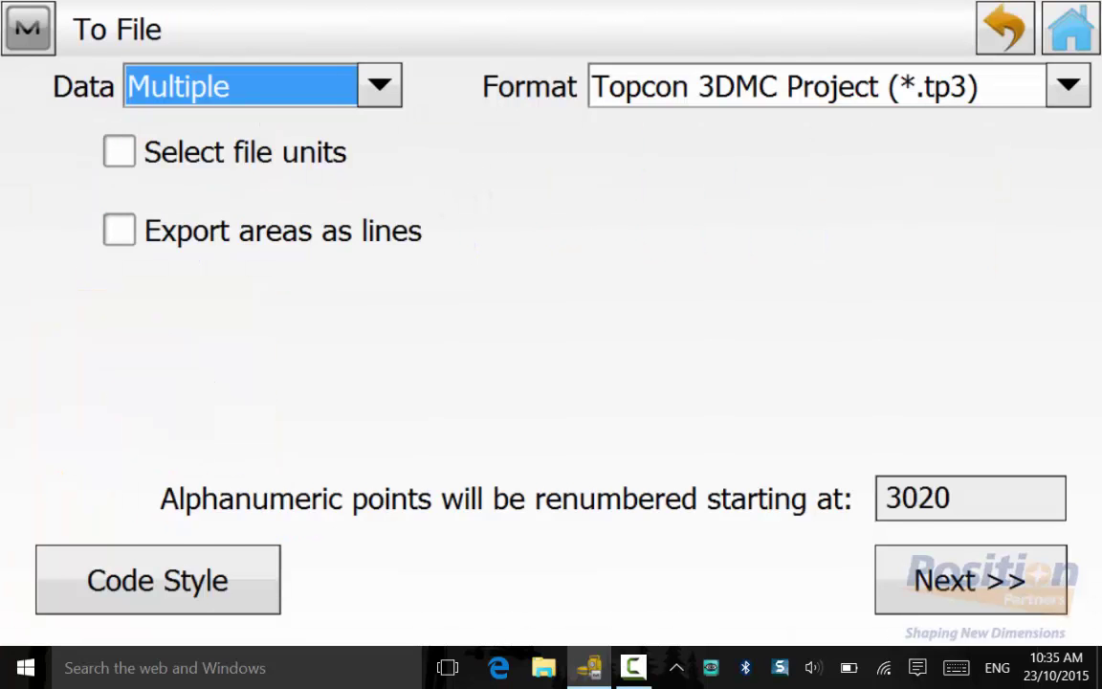
left_click(380, 85)
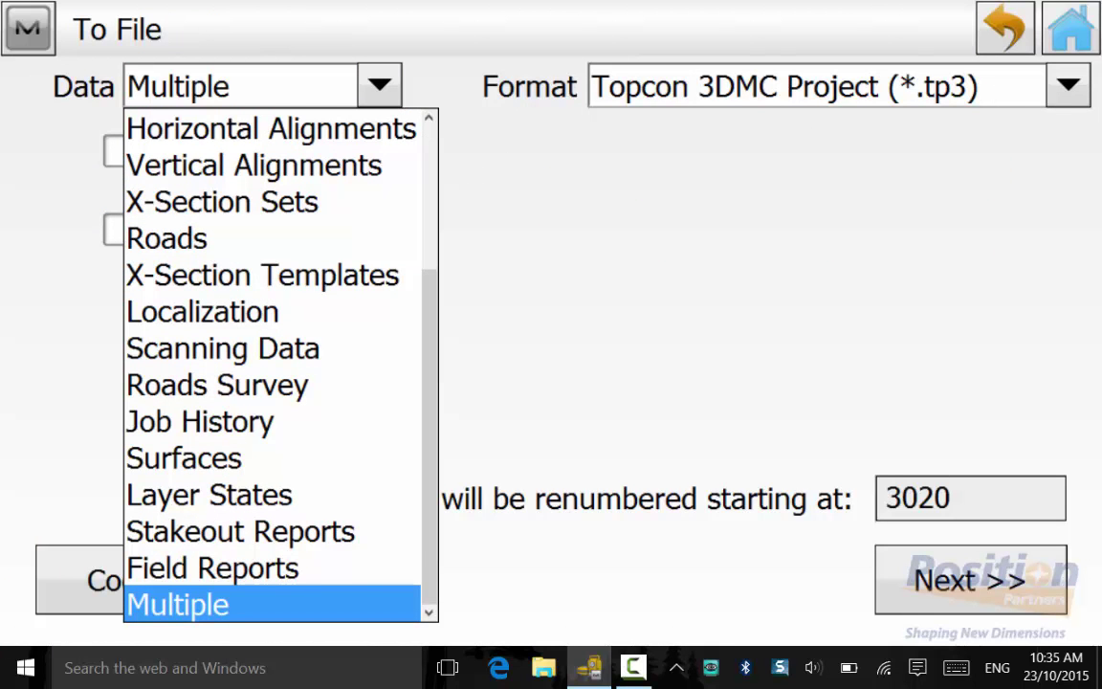
left_click(241, 531)
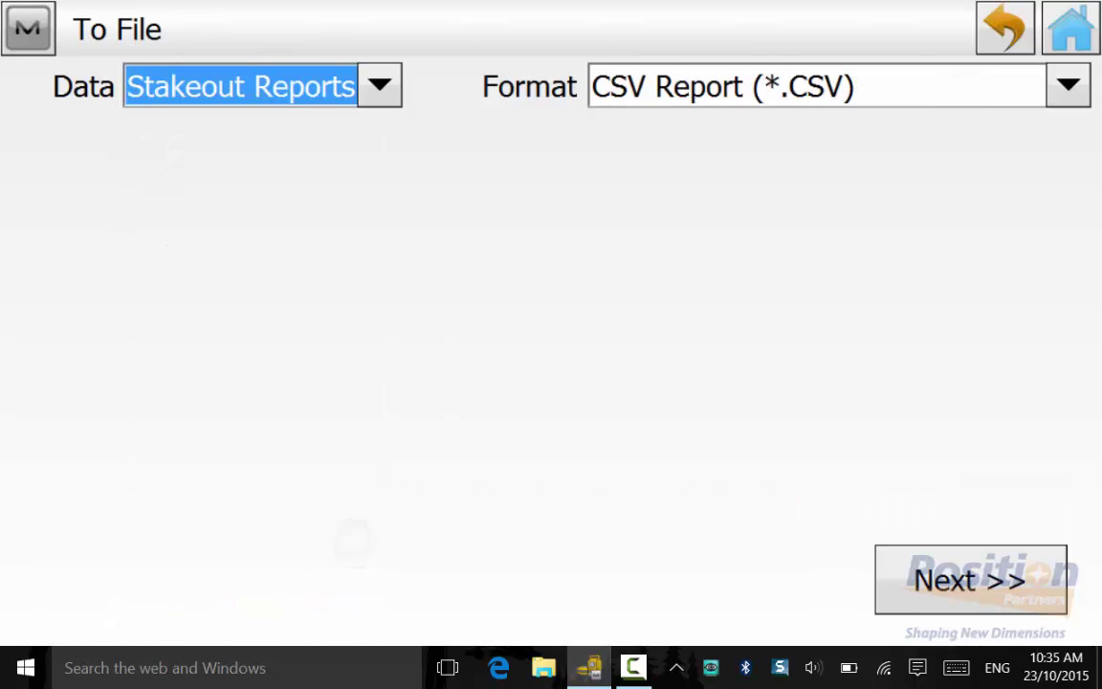
left_click(1069, 85)
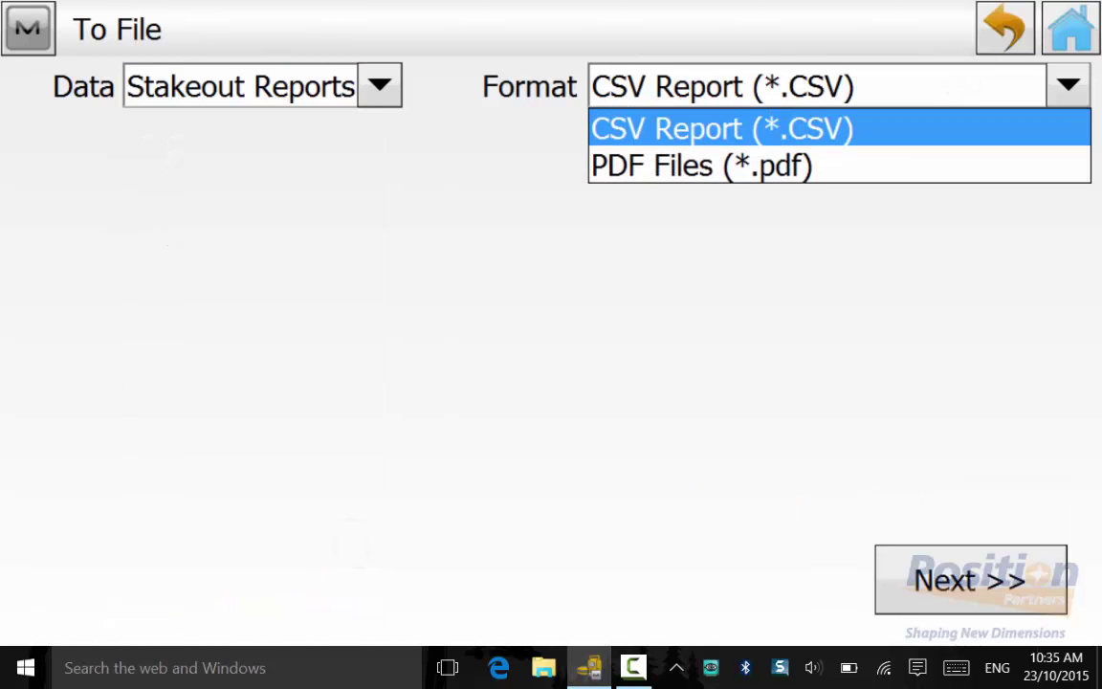
left_click(877, 162)
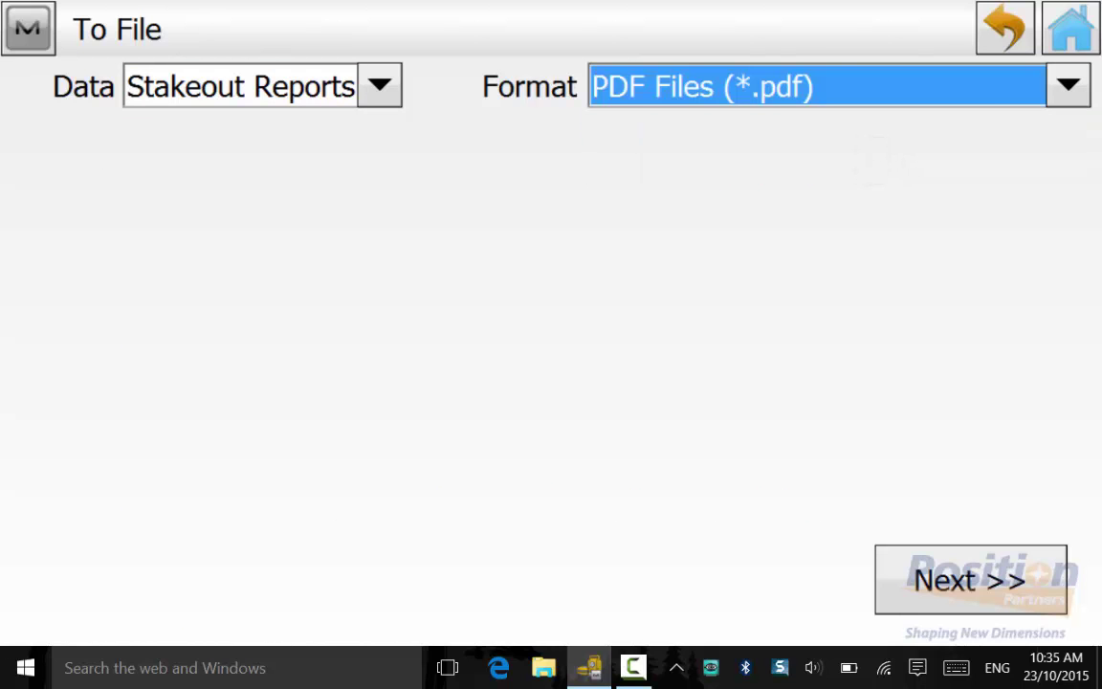
Choose the Road report type and the ROAD stakeout report for the PDF export.
left_click(970, 579)
left_click(113, 255)
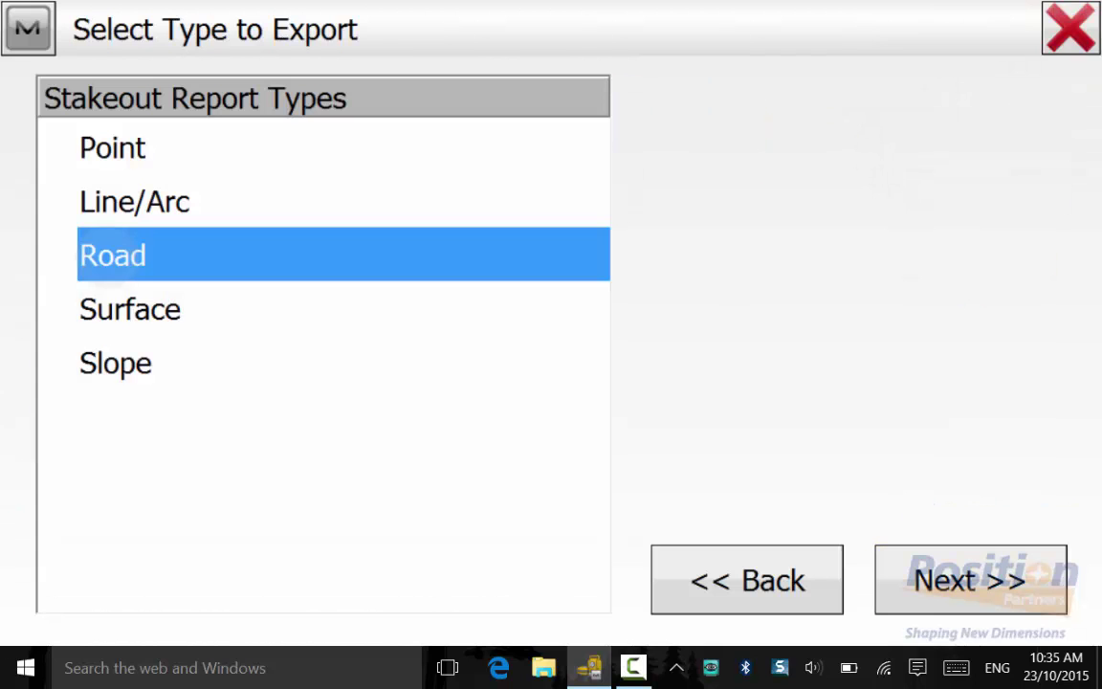
left_click(344, 309)
left_click(344, 255)
left_click(970, 580)
left_click(119, 149)
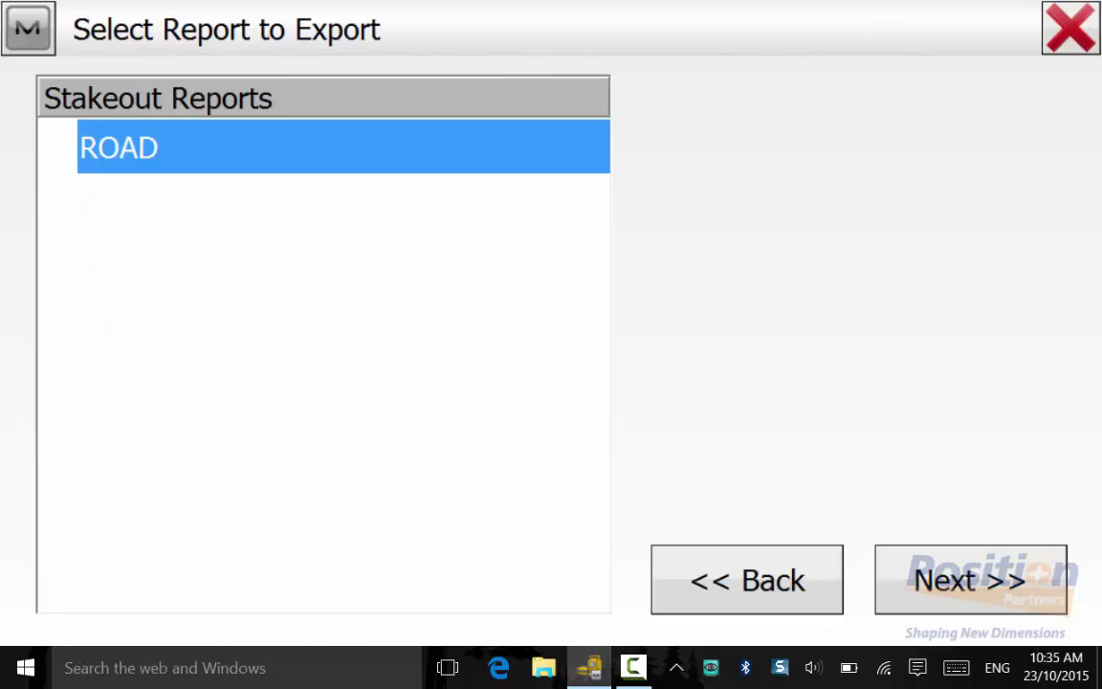
left_click(970, 580)
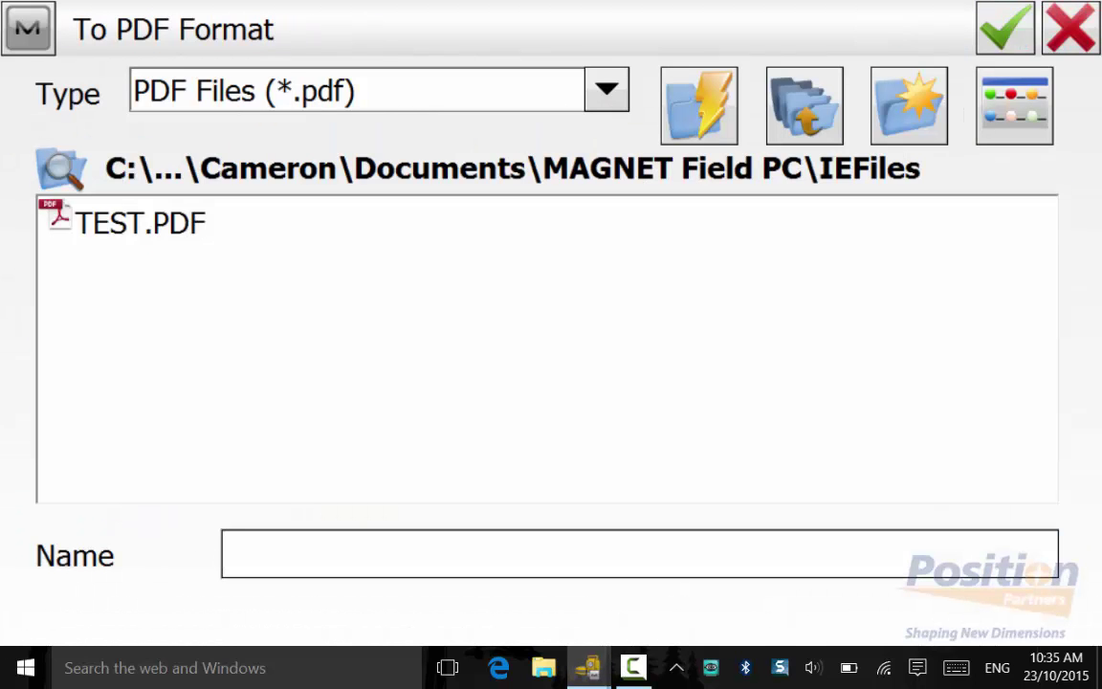
Name the PDF file ROAD, export it to the IEFiles folder, and close the export status.
left_click(639, 554)
left_click(418, 356)
left_click(840, 356)
left_click(210, 438)
left_click(379, 439)
left_click(1005, 28)
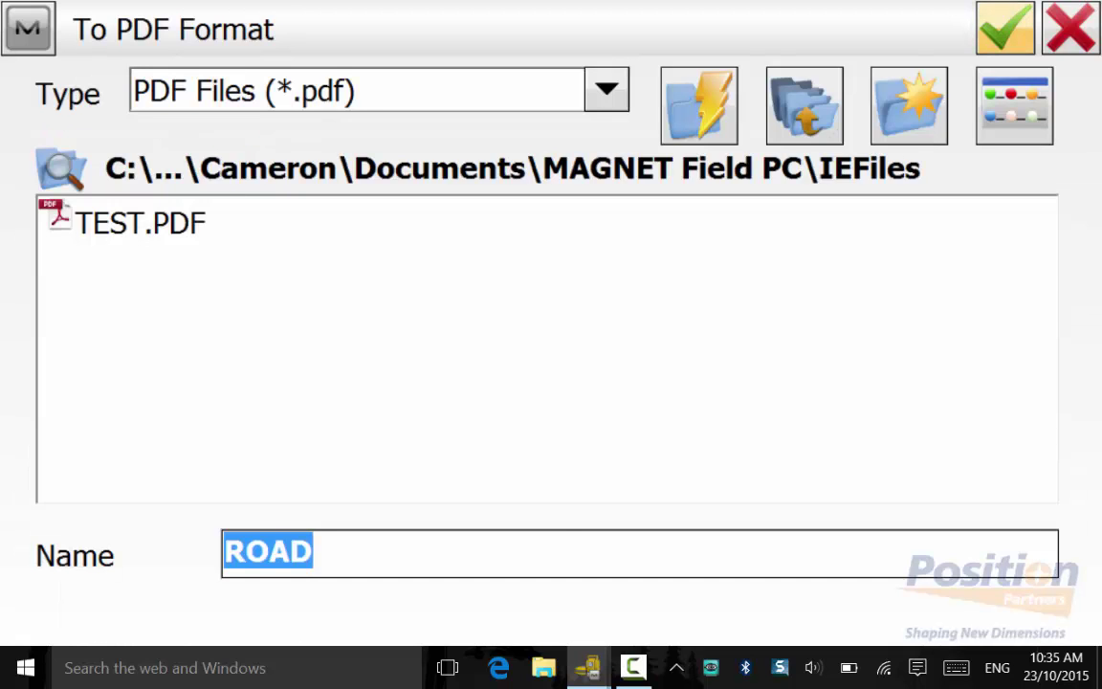
left_click(1004, 34)
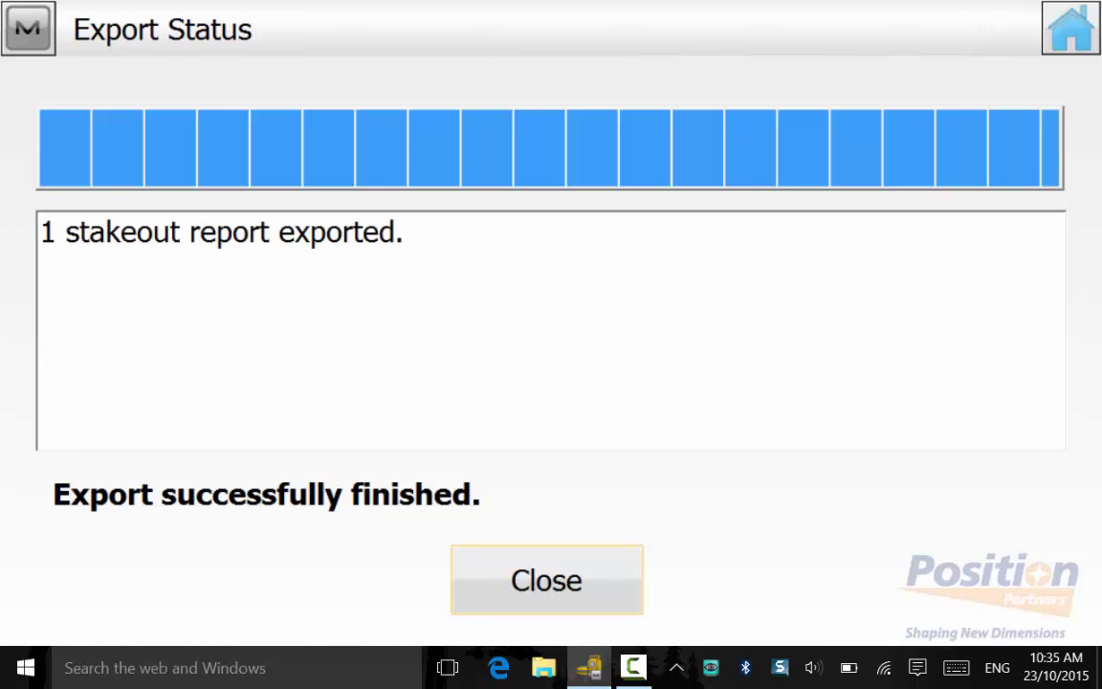
key("Return")
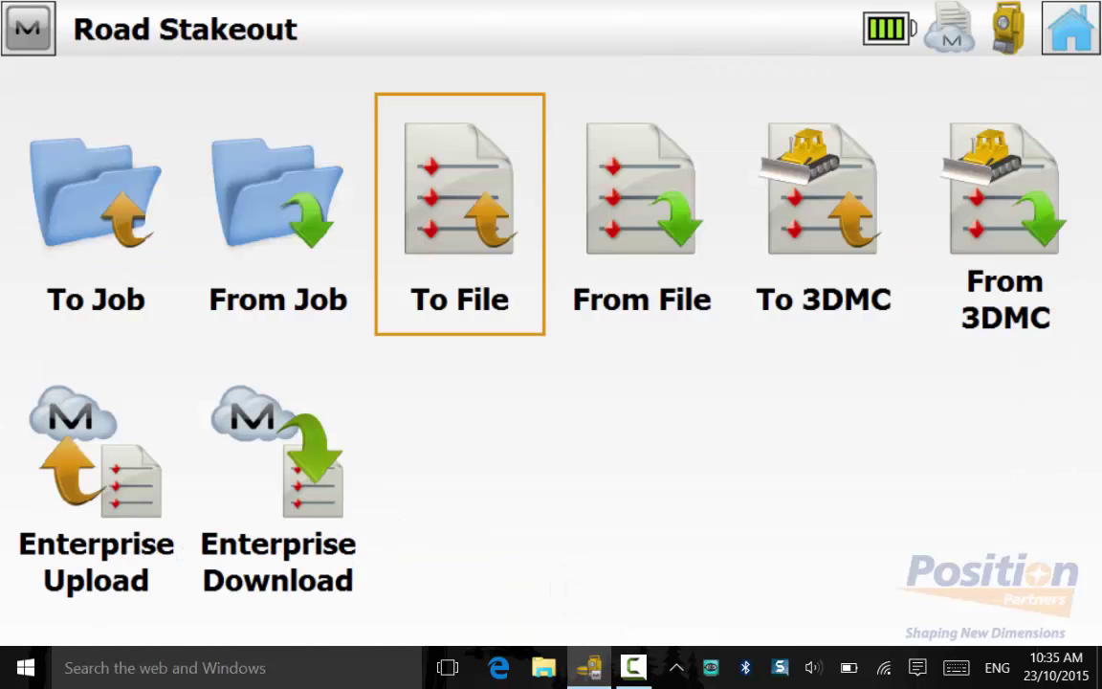
Export the surface stakeout report as a PDF file named SURFACE.
key("Return")
key("Return")
key("Return")
key("Return")
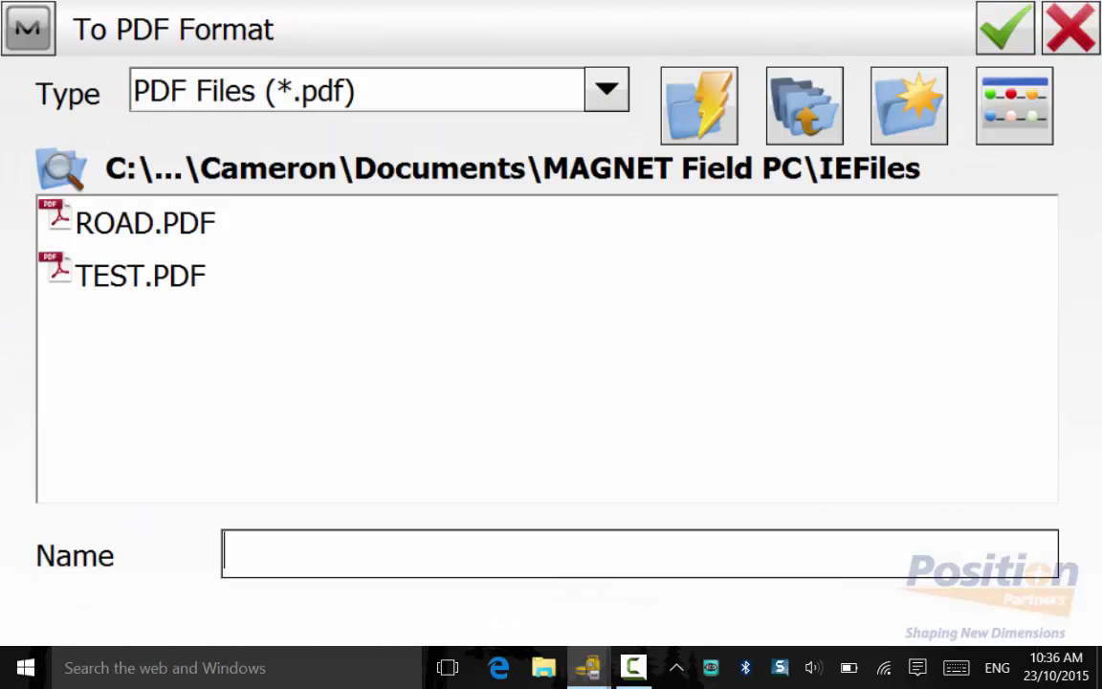
left_click(548, 564)
type("SURFACE")
key("Return")
key("Return")
key("Return")
Export the SLOPE stakeout report as a PDF file named SLOPE, and leave the exchange functions.
key("Return")
key("Return")
key("Return")
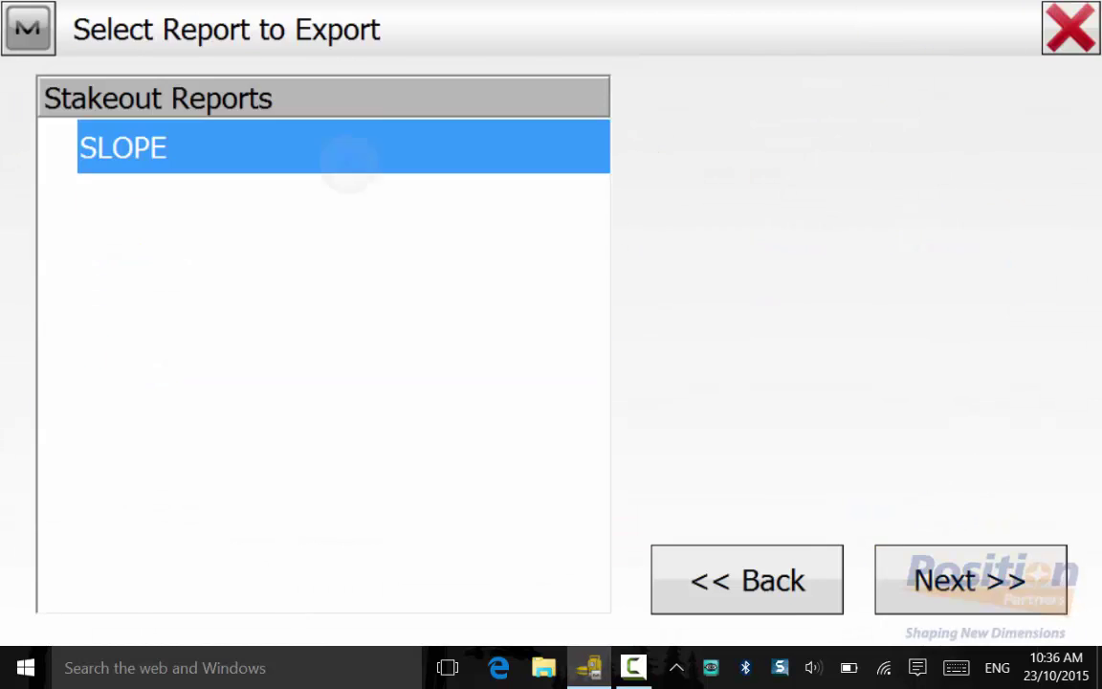
key("Return")
key("Return")
type("SLOPE")
key("Return")
key("Return")
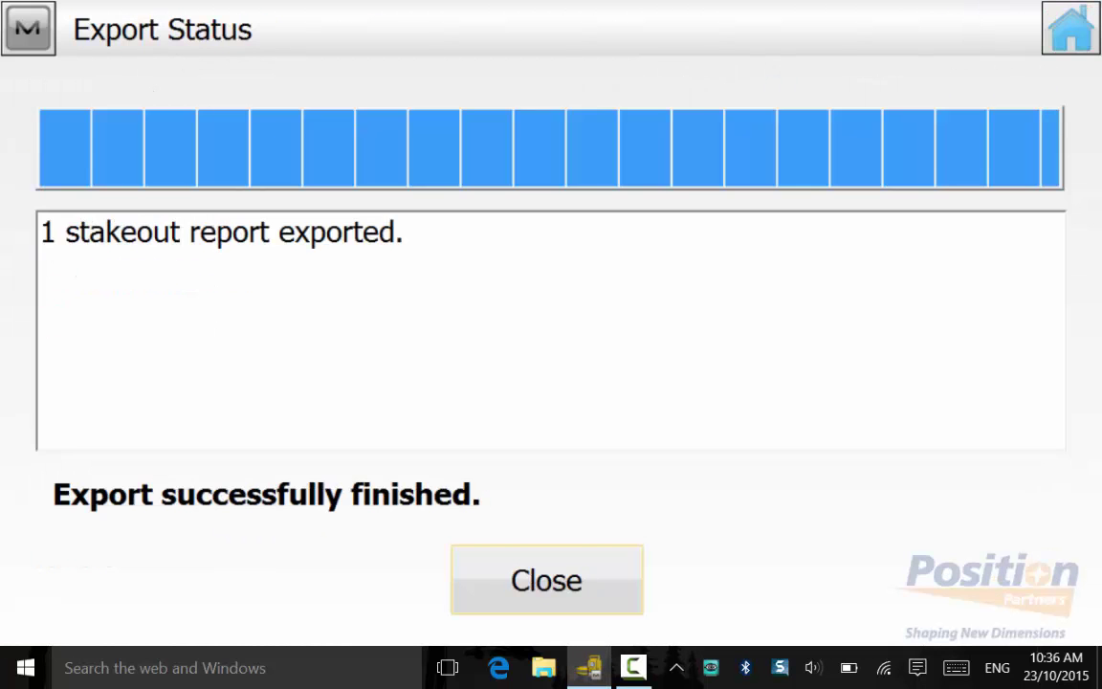
key("Return")
key("Escape")
In File Explorer, open the exported road report PDF from Documents\MAGNET Field PC\IEFiles, review its stakeout table, and close it.
key("super+e")
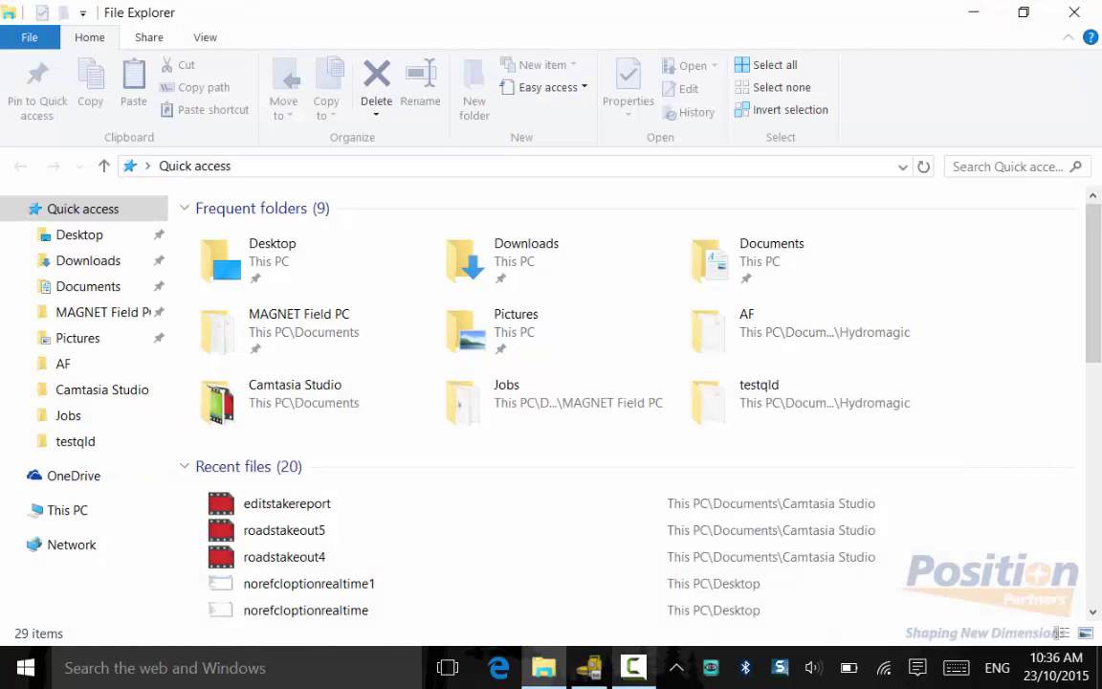
left_click(88, 286)
double_click(287, 421)
double_click(251, 303)
double_click(279, 280)
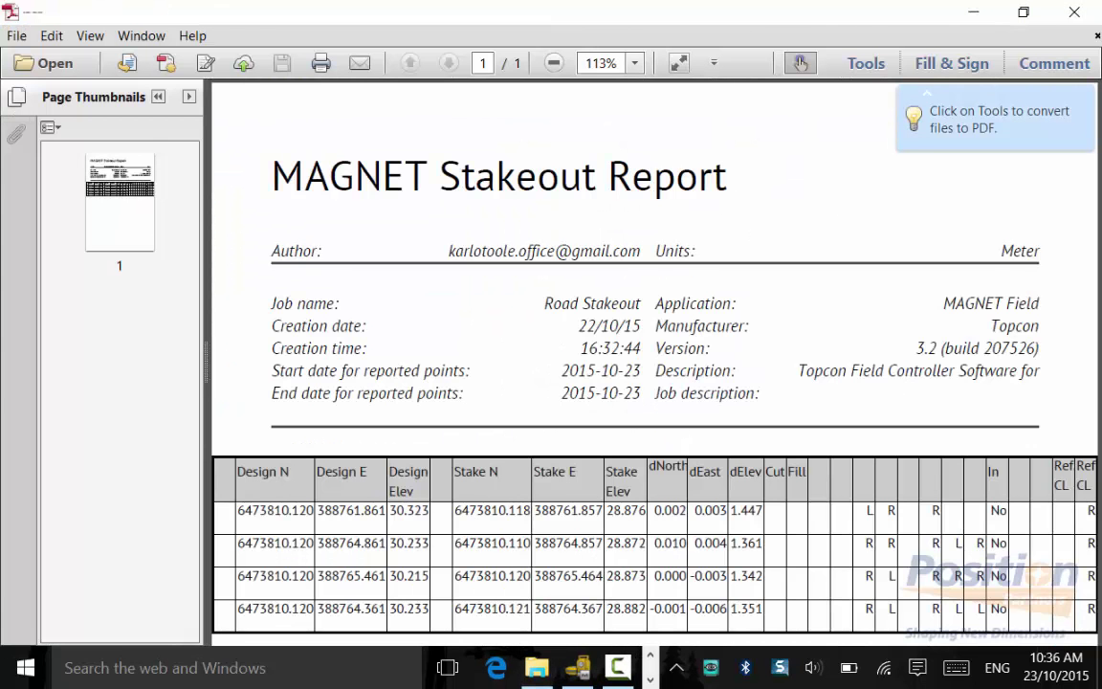
scroll(654, 383, "down", 3)
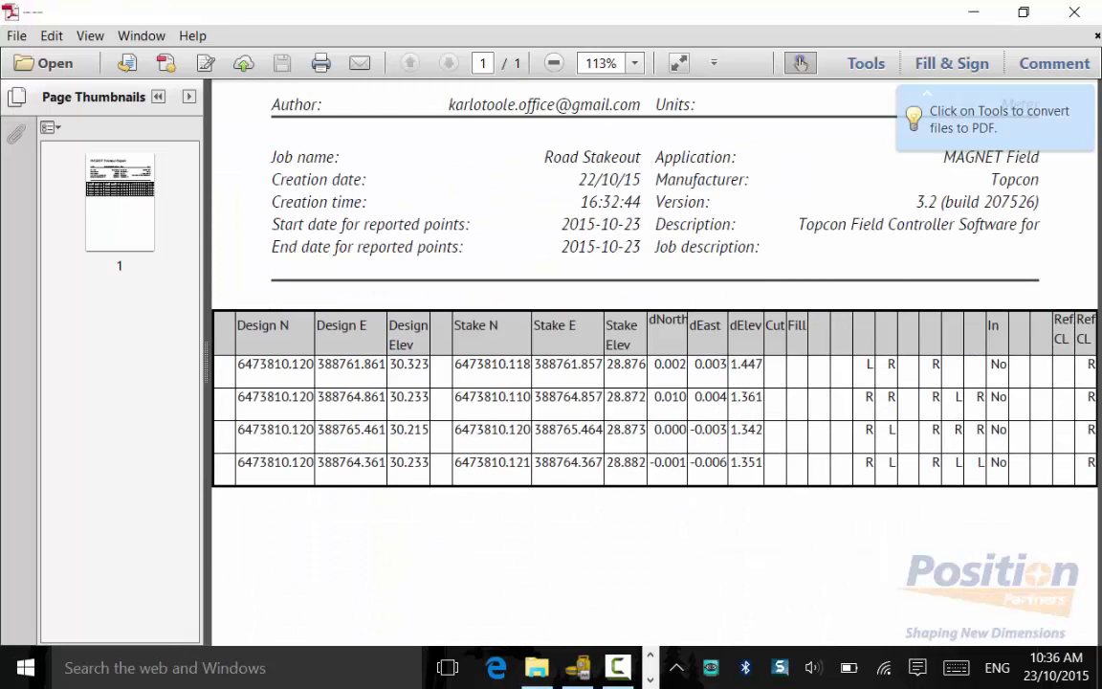
left_click(1074, 13)
left_click(1075, 12)
Set up a Stakeout Reports export to file in CSV Report (*.CSV) format for the ROAD report.
left_click(461, 215)
left_click(459, 220)
left_click(376, 83)
left_click(239, 529)
left_click(969, 578)
left_click(969, 578)
left_click(118, 147)
left_click(969, 578)
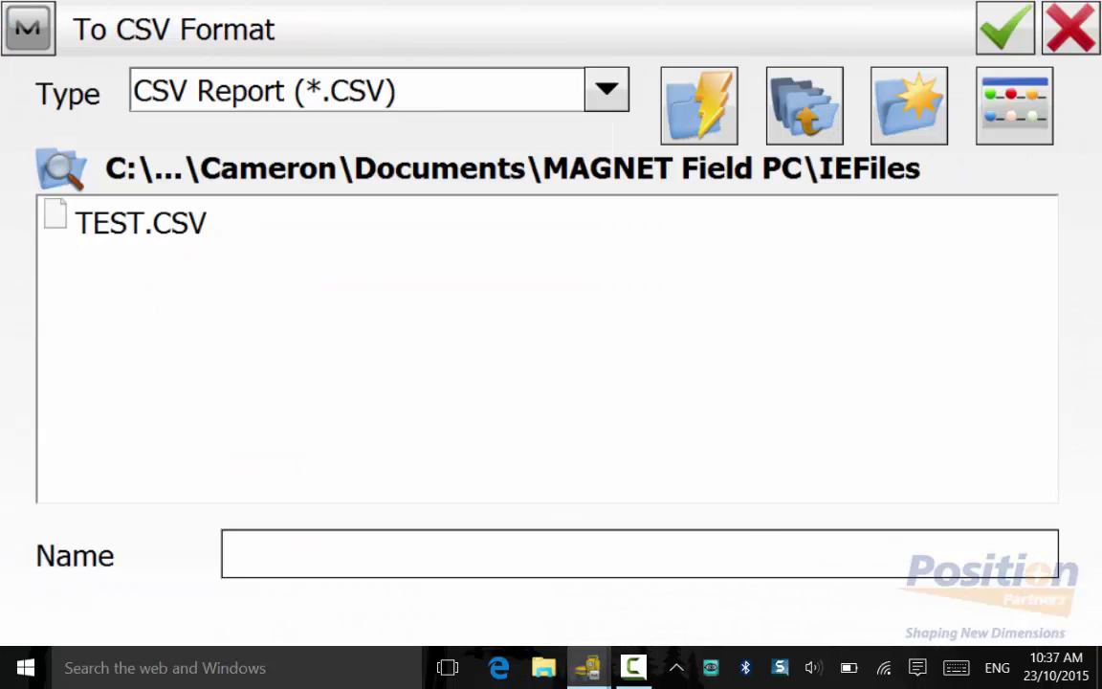
Name the CSV file ROAD, export it to the IEFiles folder, and close the export status.
left_click(639, 553)
left_click(418, 355)
left_click(839, 355)
left_click(210, 437)
left_click(379, 437)
left_click(1004, 28)
left_click(546, 578)
Export the stakeout report of type Surface as a CSV file named SURFACE.
left_click(970, 579)
left_click(130, 309)
left_click(969, 580)
left_click(141, 148)
left_click(969, 579)
left_click(639, 553)
left_click(294, 437)
left_click(670, 356)
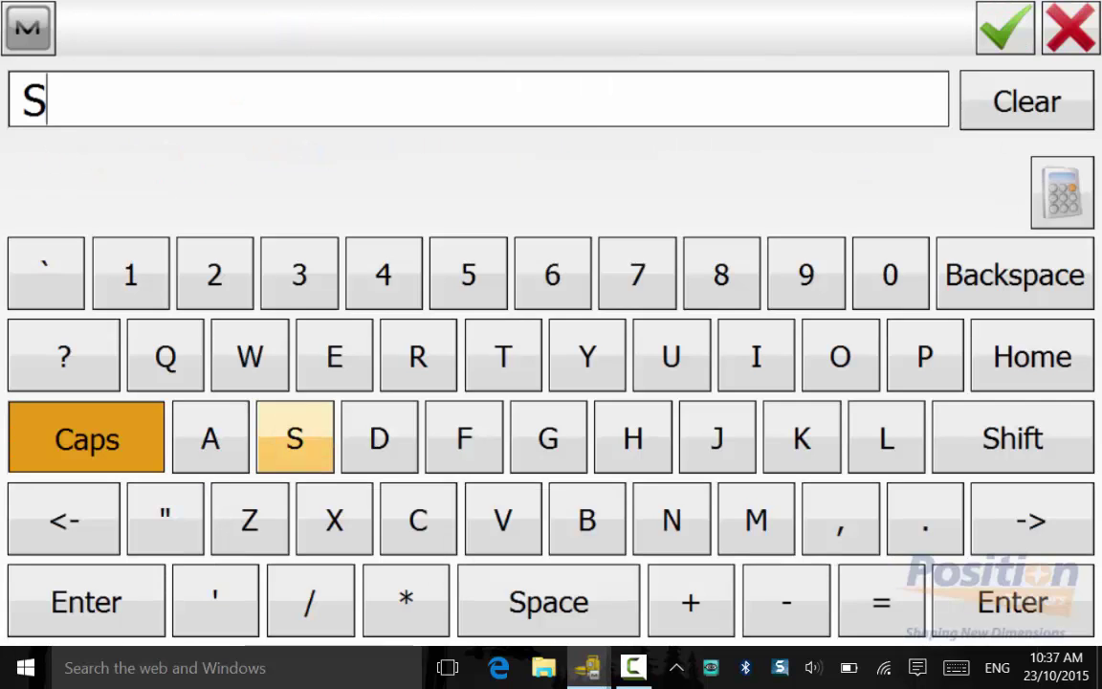
left_click(418, 356)
left_click(1004, 28)
left_click(1004, 27)
left_click(546, 579)
Export the stakeout report of type Slope as a CSV file named SLOPE, and return to the home screen.
left_click(460, 213)
left_click(970, 580)
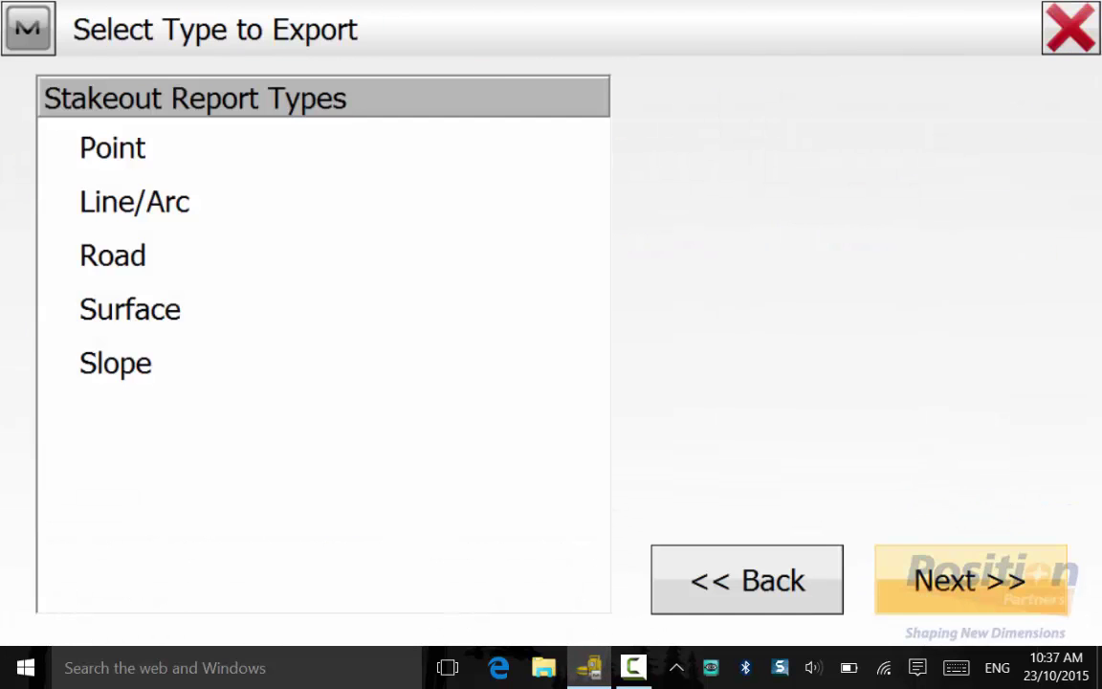
left_click(116, 363)
left_click(969, 580)
left_click(118, 147)
left_click(969, 579)
left_click(639, 553)
type("SLOPE")
left_click(1004, 27)
left_click(1005, 28)
left_click(1071, 27)
Switch to File Explorer and open ROAD.CSV from the IEFiles folder inside MAGNET Field PC.
left_click(543, 668)
double_click(304, 315)
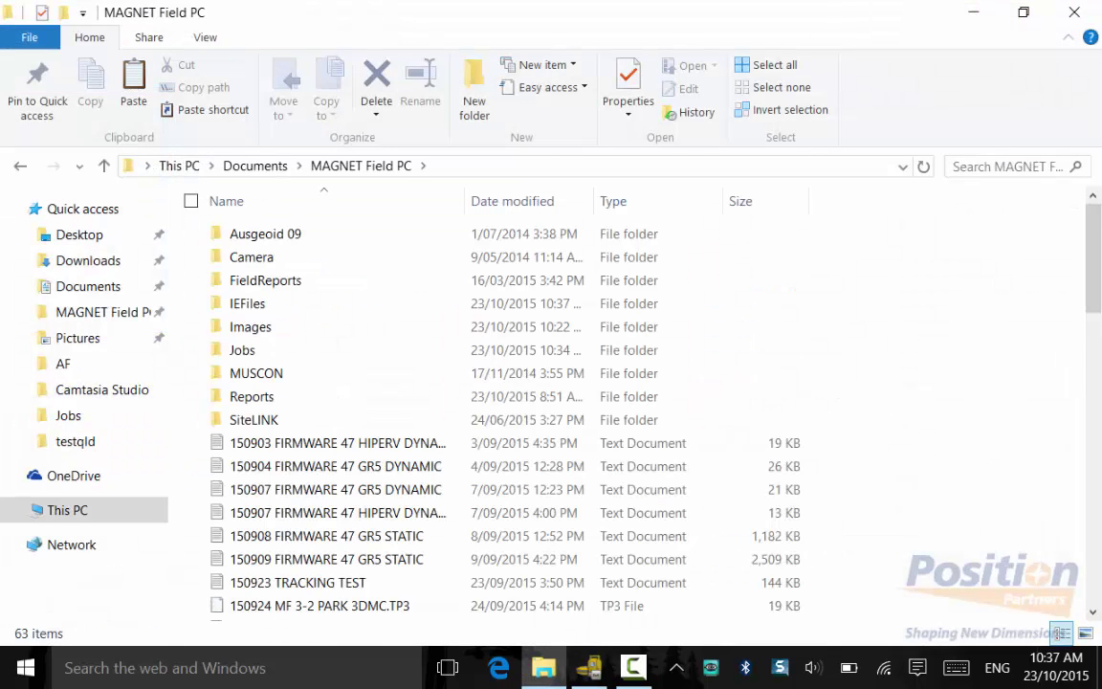
double_click(255, 280)
double_click(259, 304)
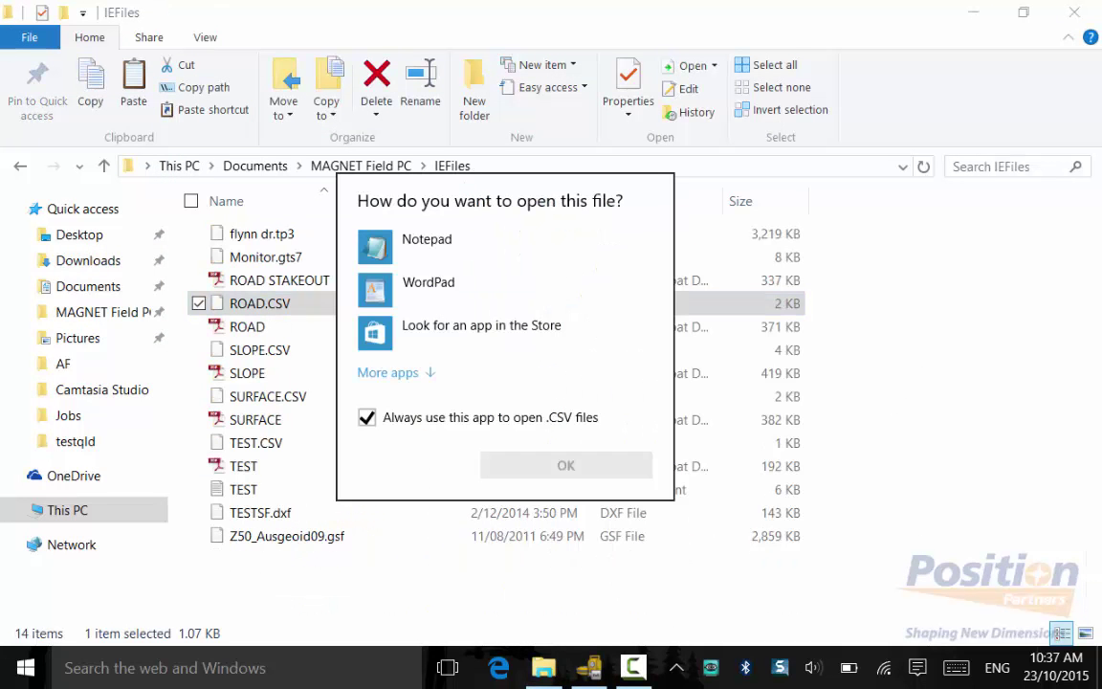
Review ROAD.CSV in Notepad without making it the default for .CSV files, close it, and switch back to MAGNET Field.
left_click(427, 246)
left_click(368, 418)
left_click(567, 466)
left_click_drag(309, 563, 810, 563)
left_click(948, 144)
left_click(589, 668)
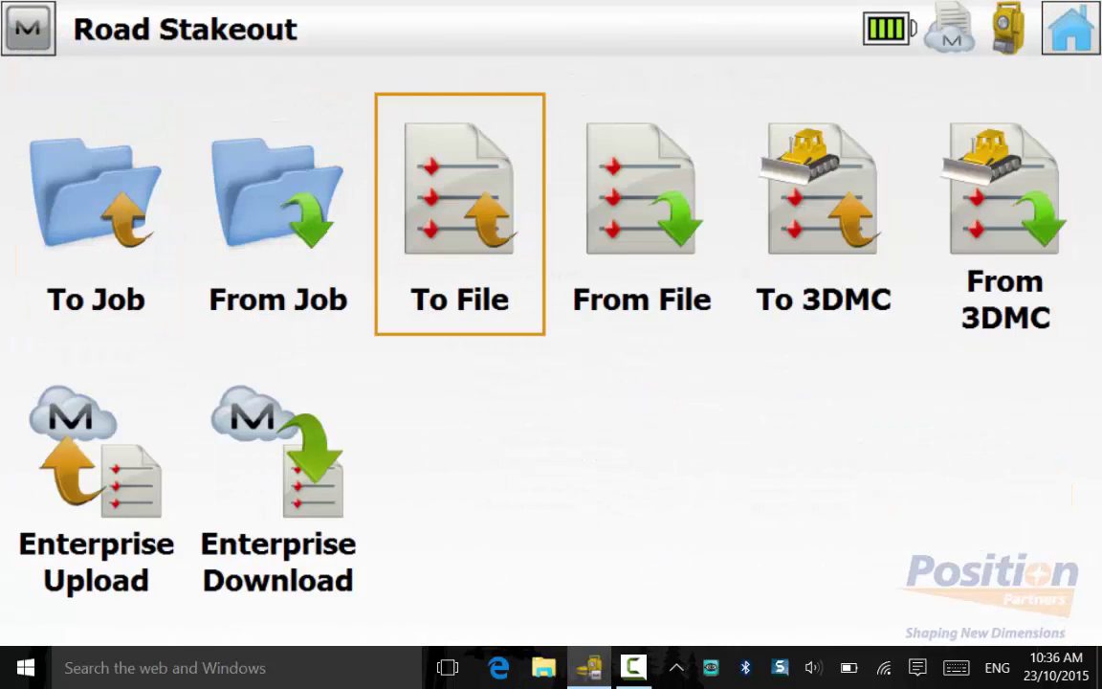
Set up an export to file of the Field Reports data in PDF Files (*.pdf) format.
key("Return")
left_click(380, 86)
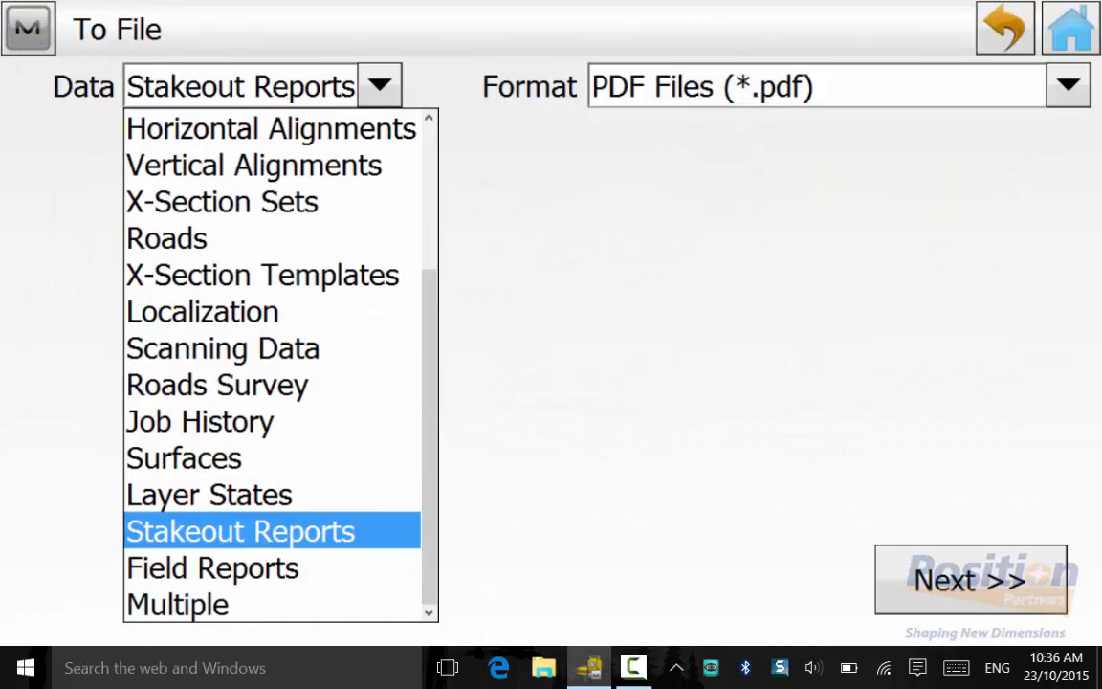
left_click(259, 568)
left_click(1068, 86)
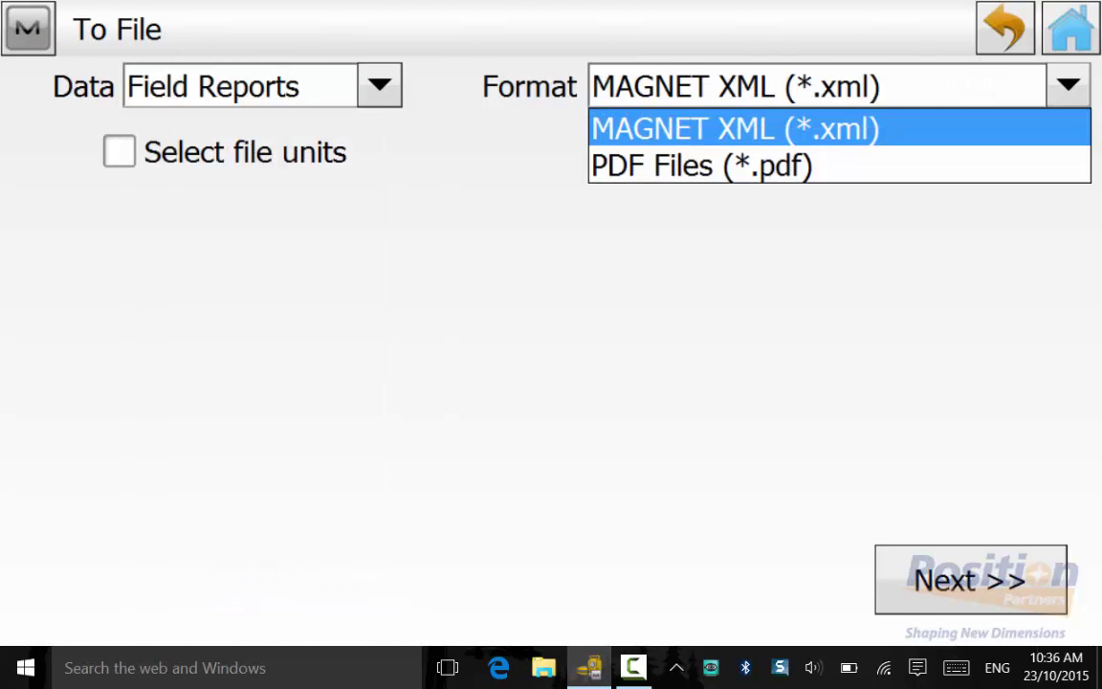
left_click(701, 165)
Export the ROAD STAKEOUT field report to the IEFiles folder as ROAD STAKEOUT and close the export status.
left_click(970, 580)
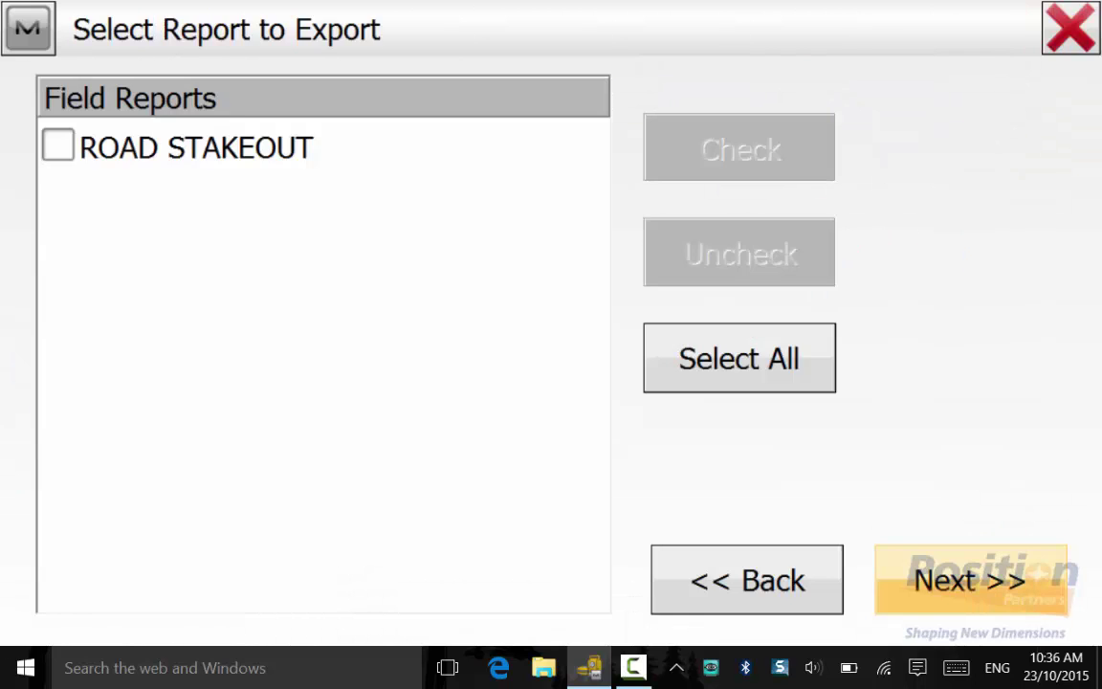
left_click(58, 145)
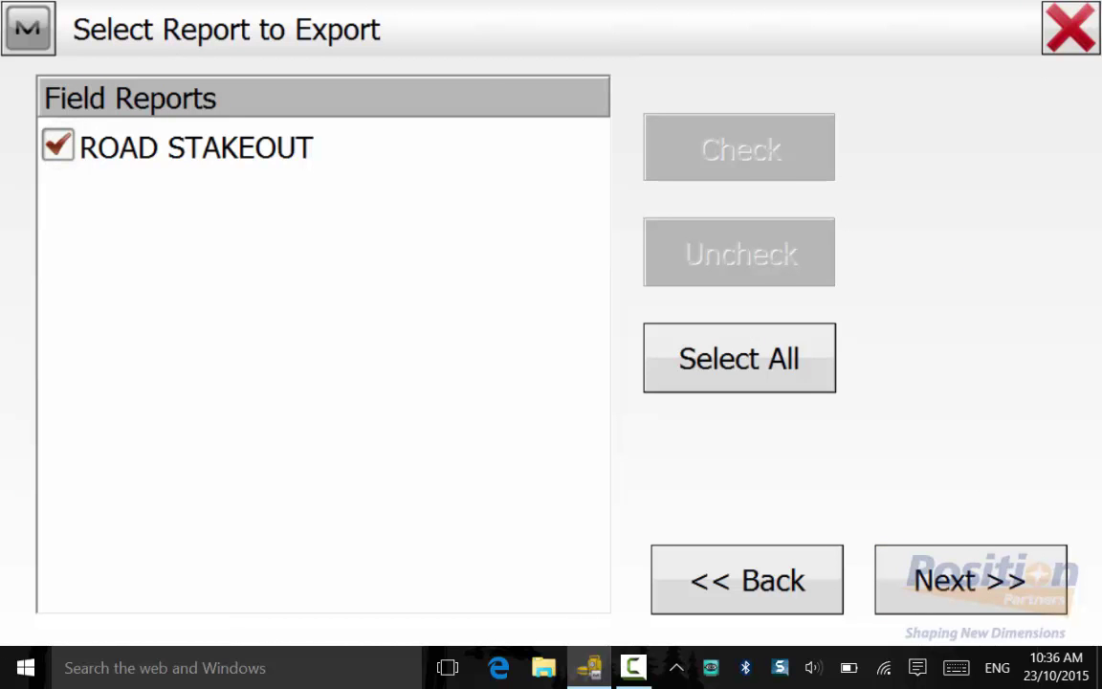
left_click(970, 580)
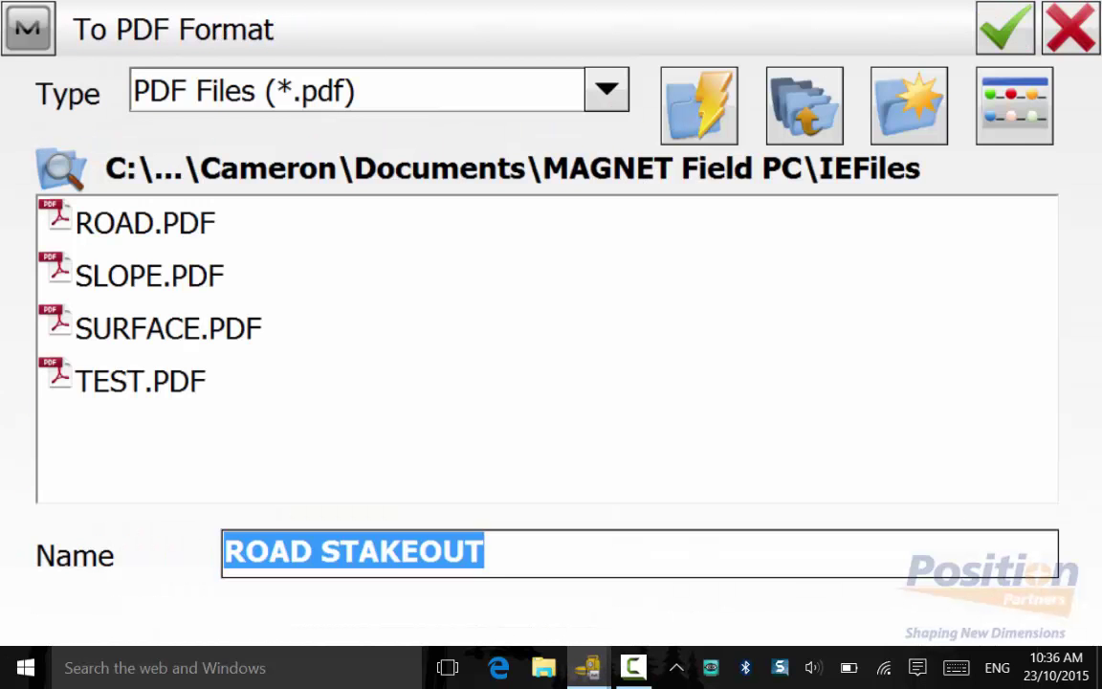
left_click(1005, 29)
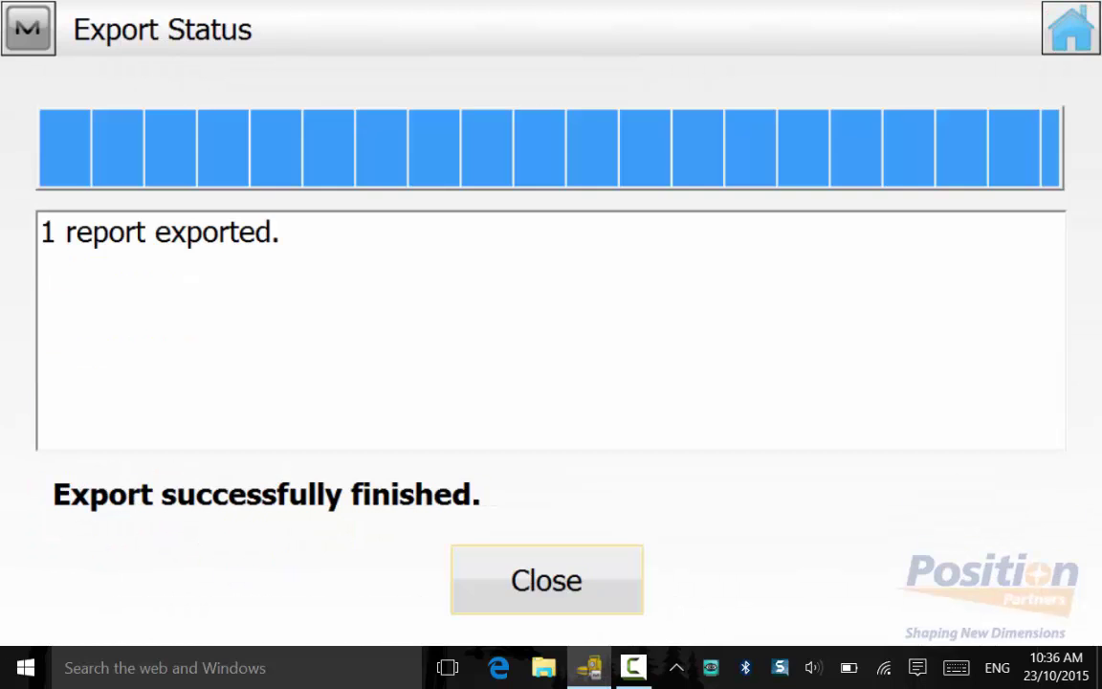
left_click(593, 556)
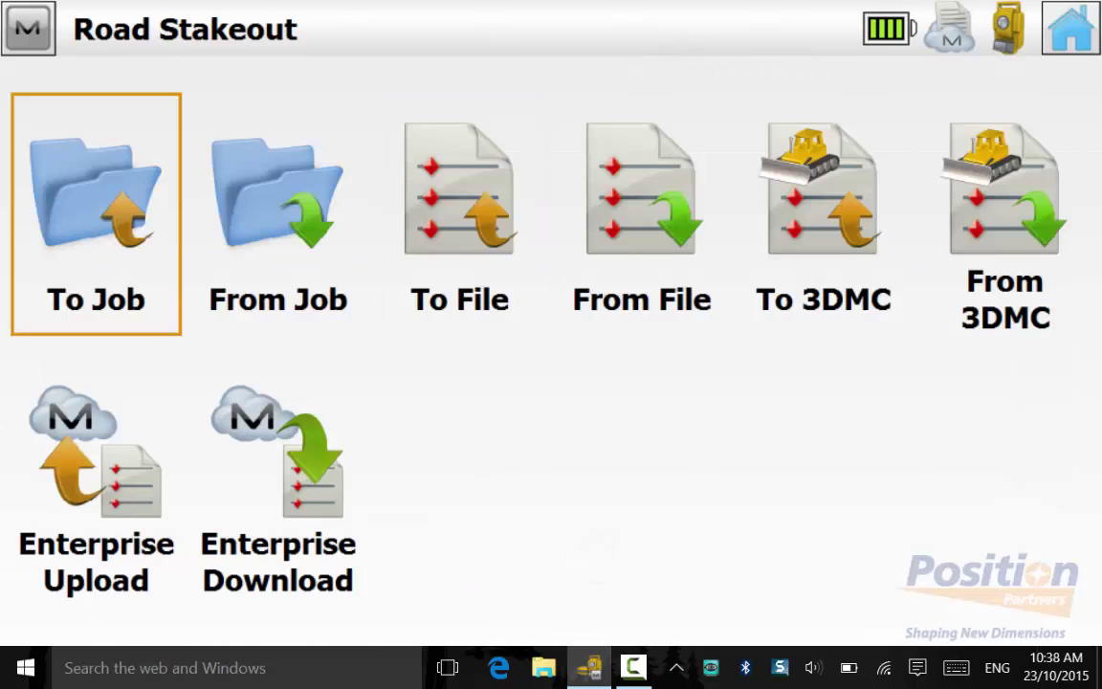
Start an Enterprise upload and remove the preloaded file from the upload list.
left_click(96, 488)
left_click(258, 135)
left_click(151, 427)
left_click(137, 561)
Show all file types in the IEFiles folder and add ROAD STAKEOUT.PDF to the upload list.
left_click(419, 428)
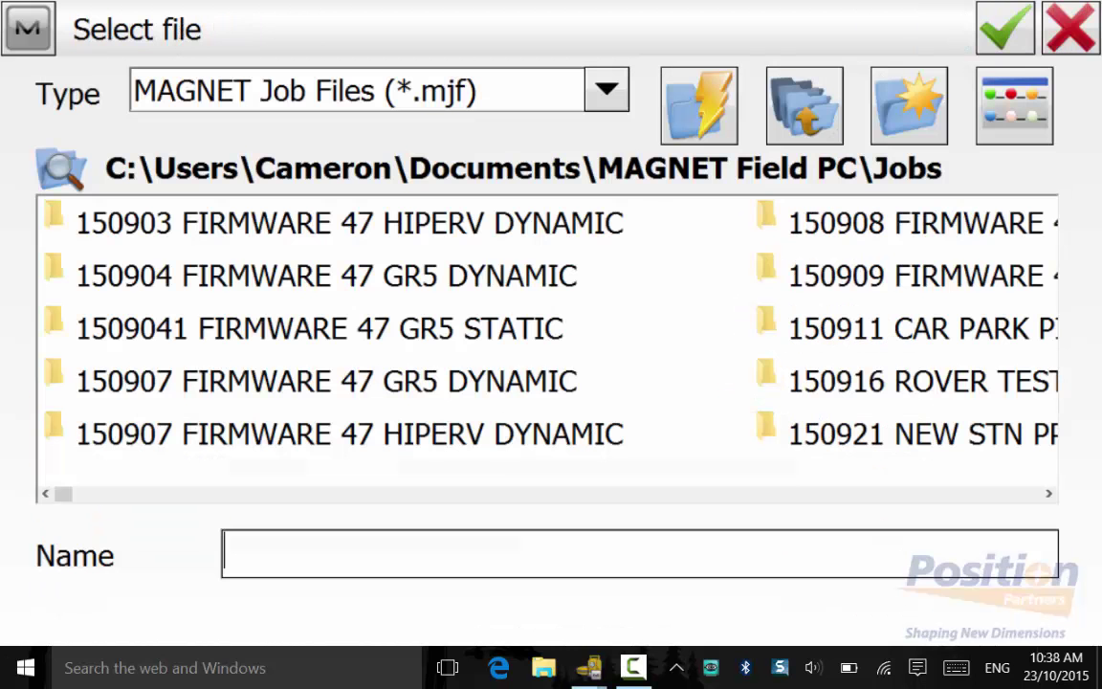
left_click(805, 105)
left_click(118, 380)
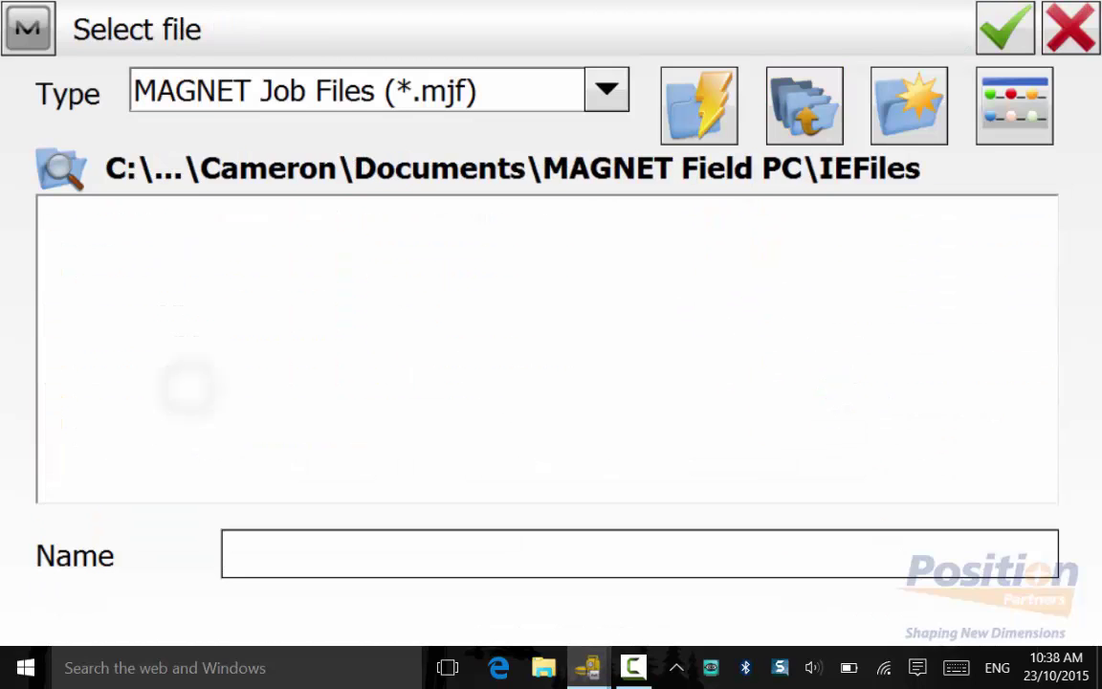
left_click(607, 89)
left_click(191, 241)
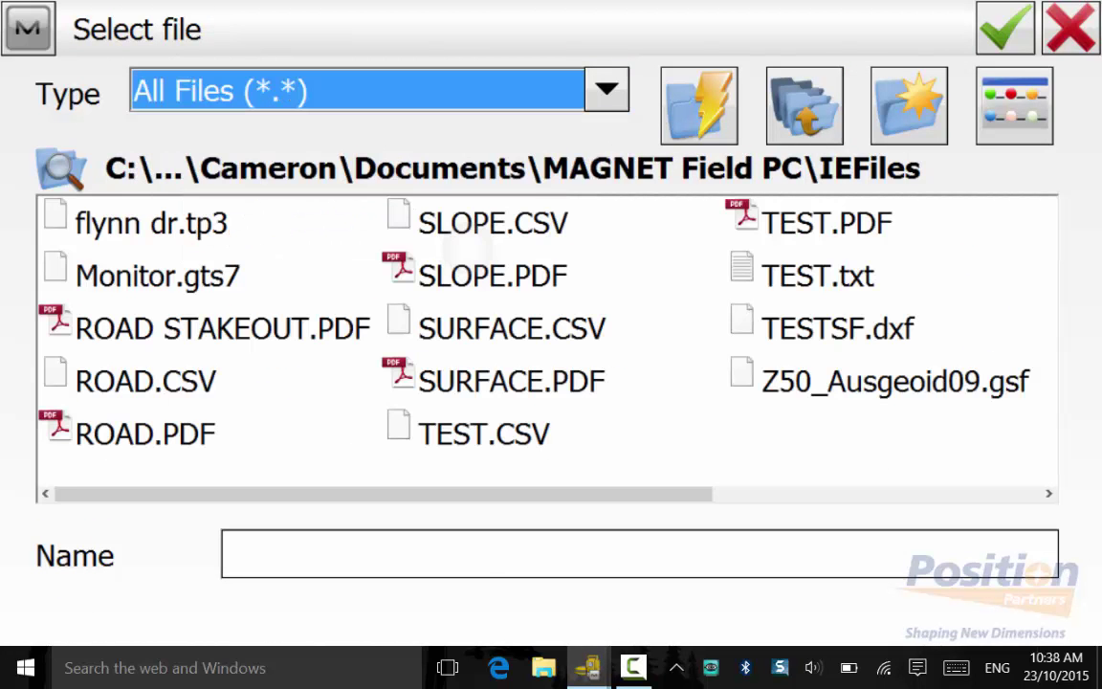
left_click(145, 328)
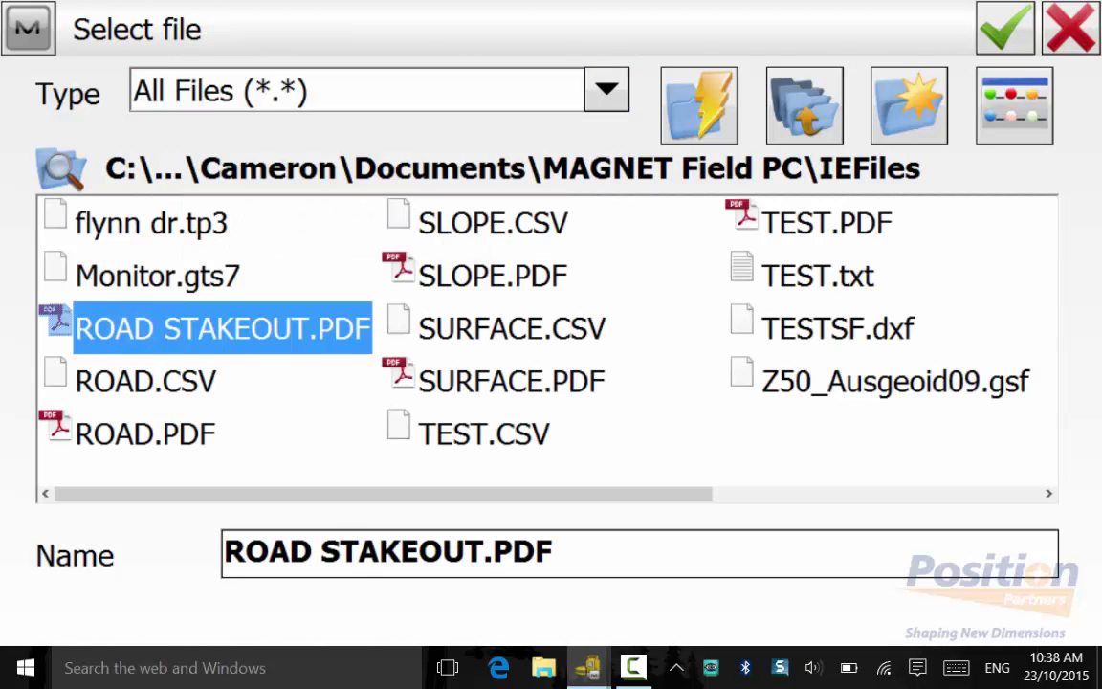
left_click(145, 381)
left_click(145, 433)
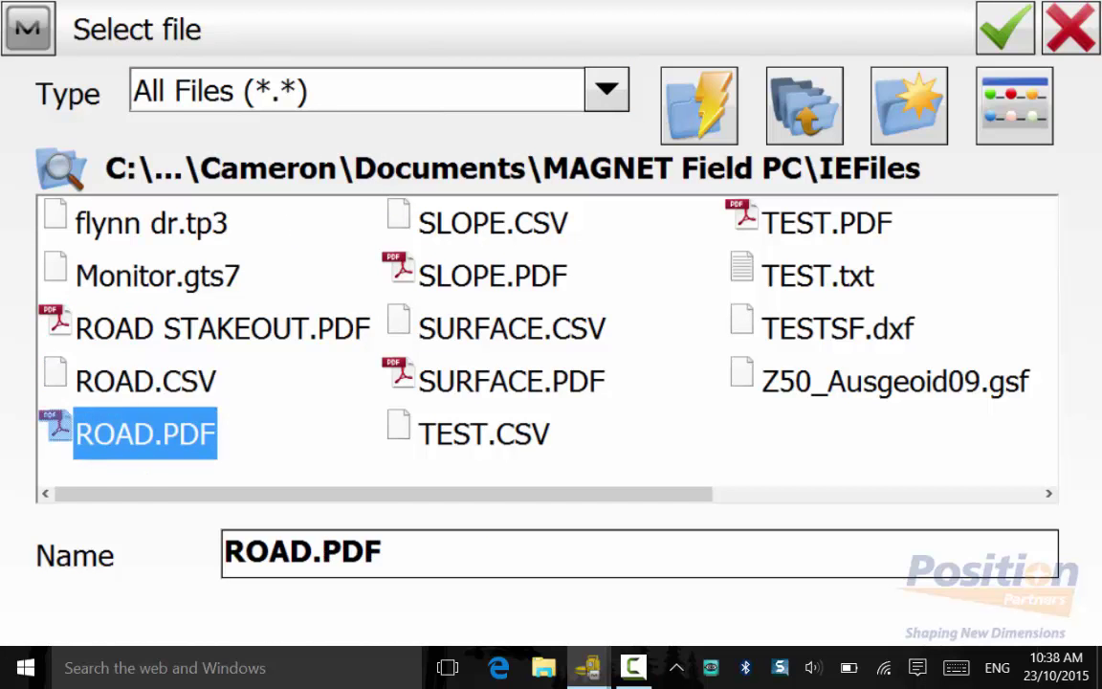
left_click(222, 328)
left_click(1006, 29)
Add ROAD.PDF to the upload list, upload both PDFs to the whole testing project group, and leave the upload screen.
left_click(419, 429)
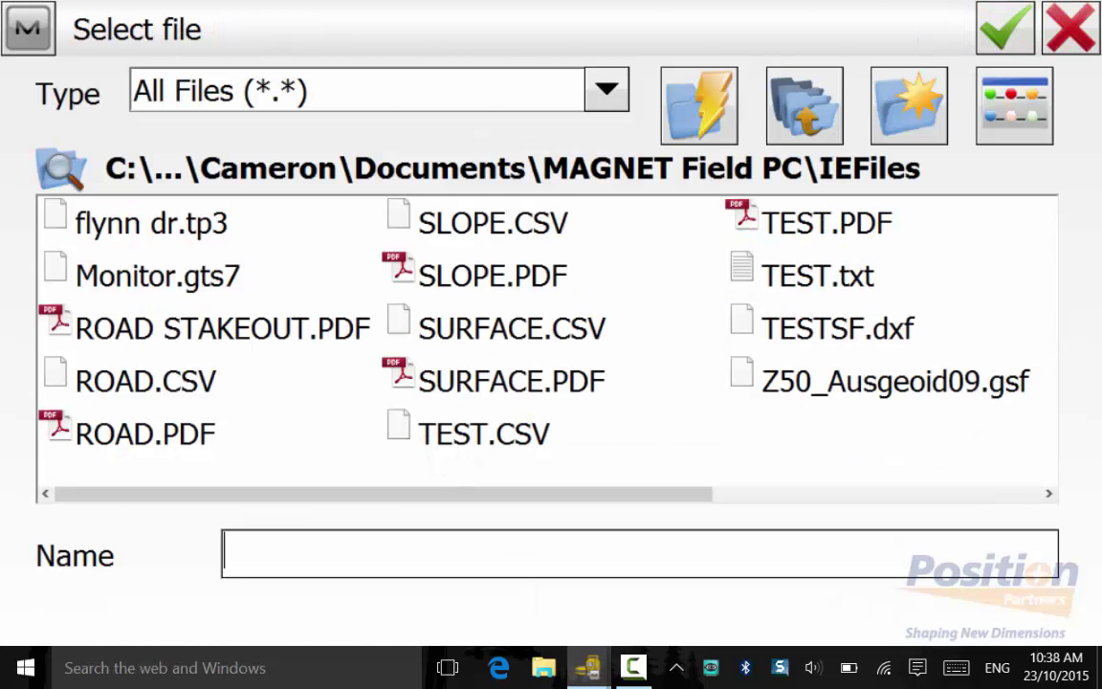
left_click(145, 433)
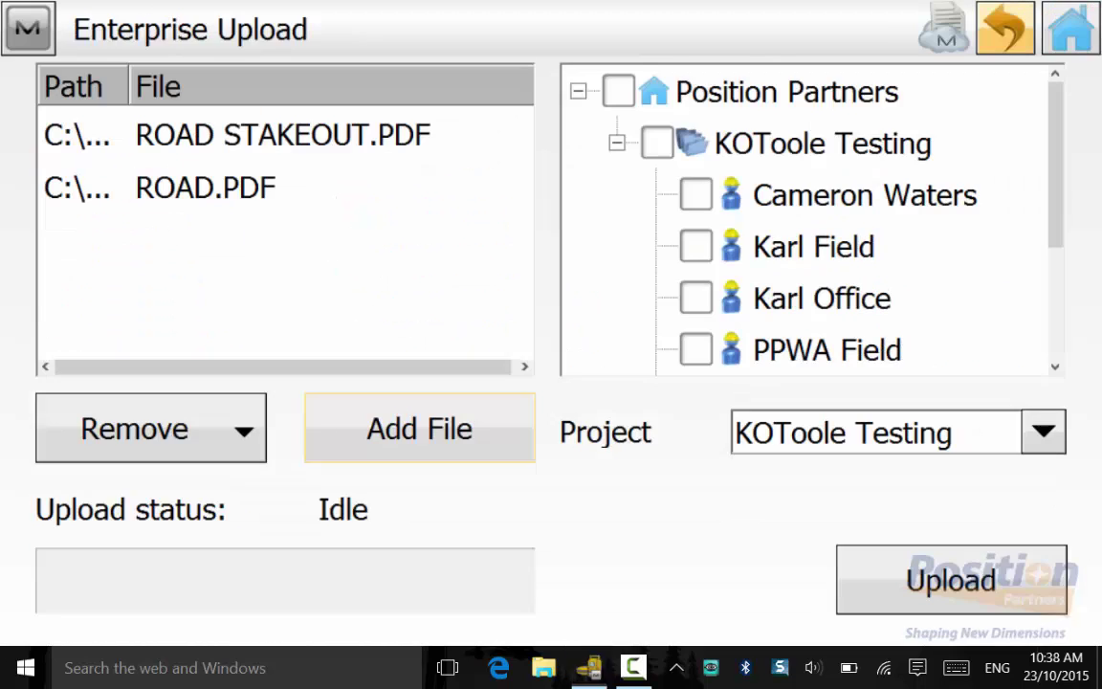
left_click(657, 143)
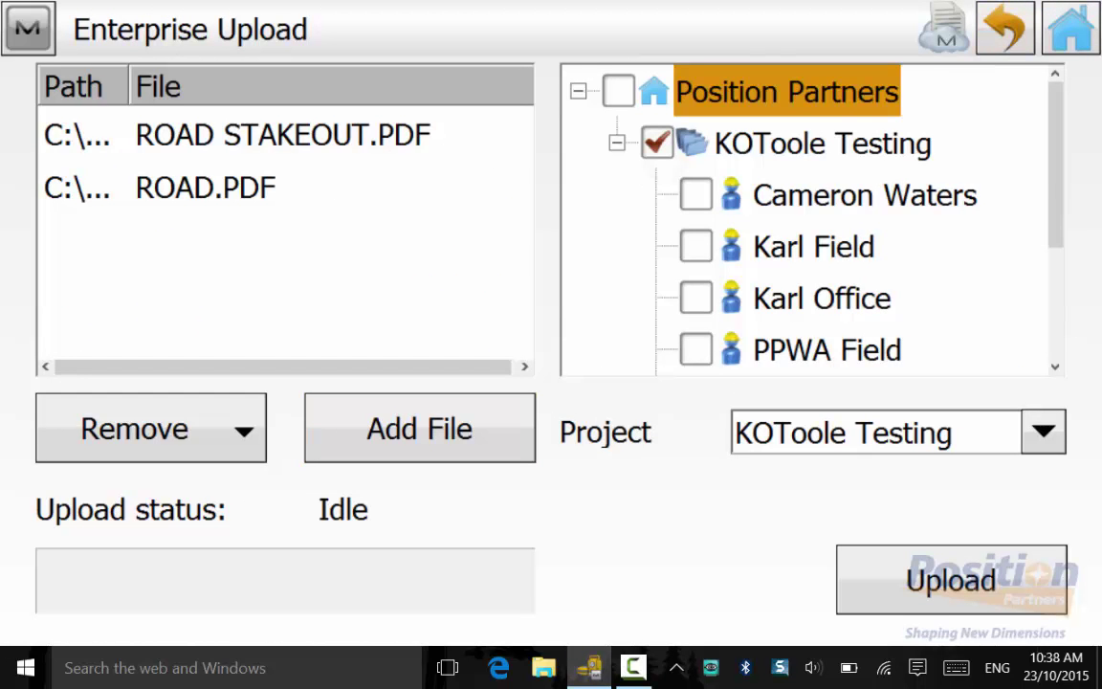
left_click(943, 580)
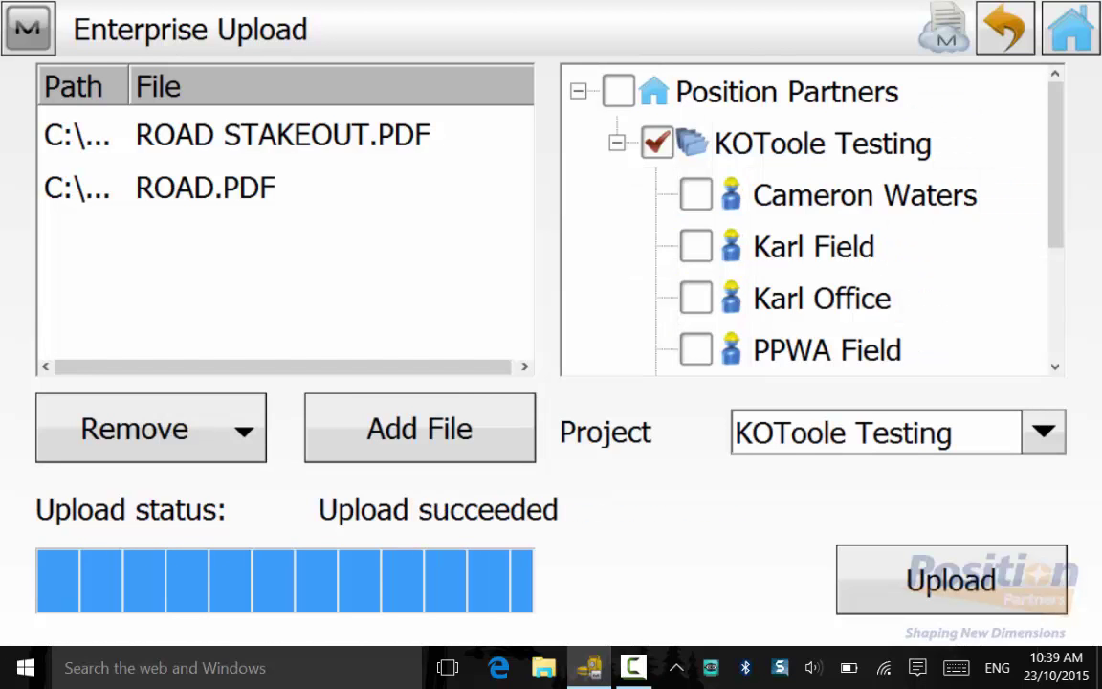
left_click(1005, 29)
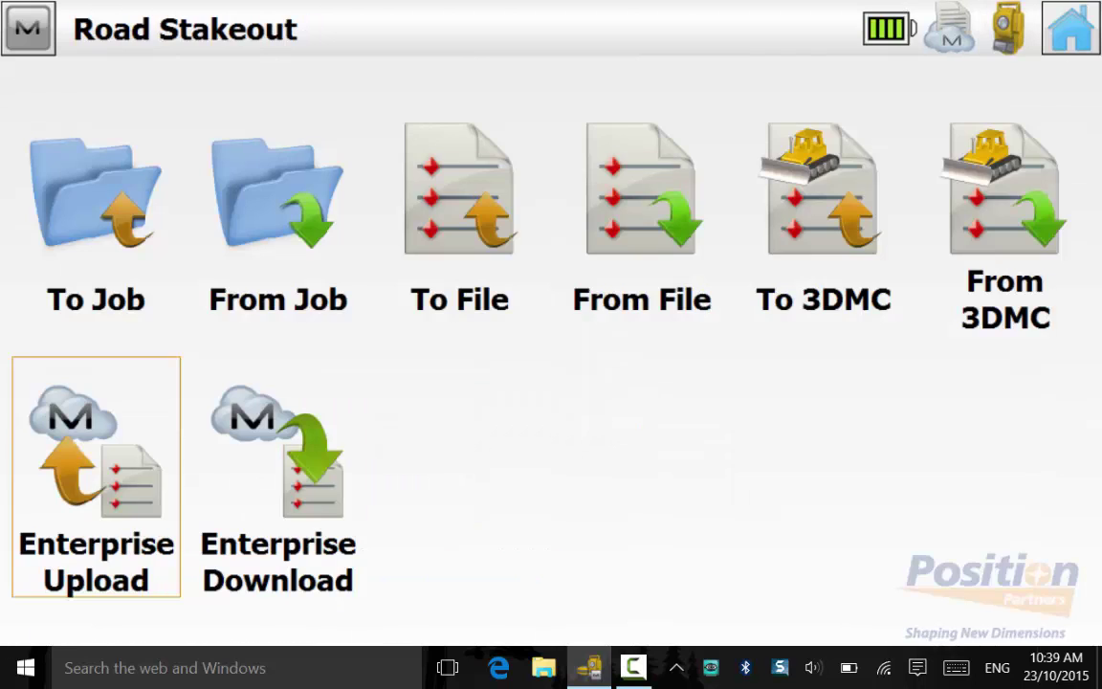
Set up an export to file of the Surfaces data in Topcon 3DMC Surface (*.tn3) format.
left_click(96, 214)
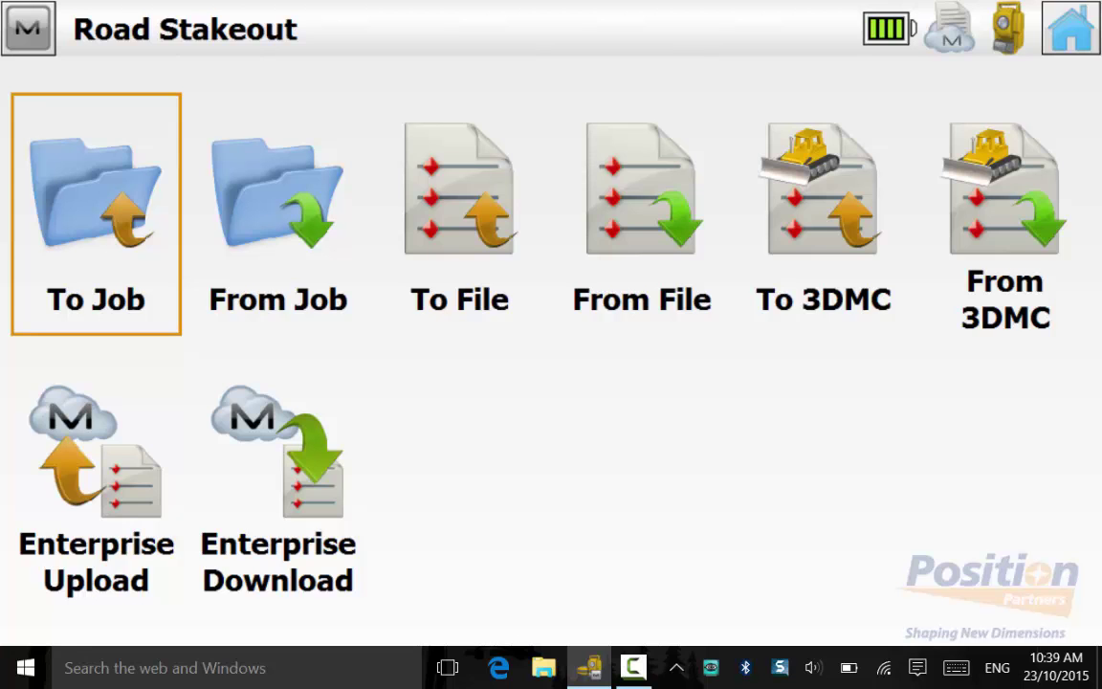
left_click(459, 213)
left_click(459, 213)
left_click(380, 86)
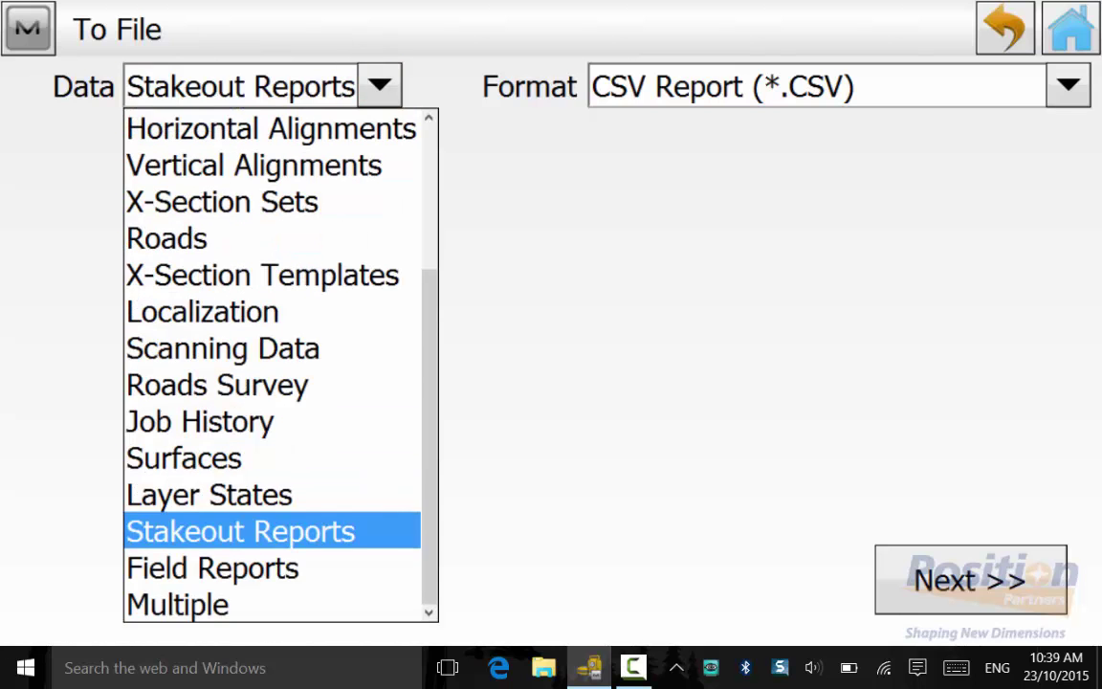
mouse_move(429, 450)
left_mouse_down()
mouse_move(429, 401)
mouse_move(429, 455)
left_mouse_up()
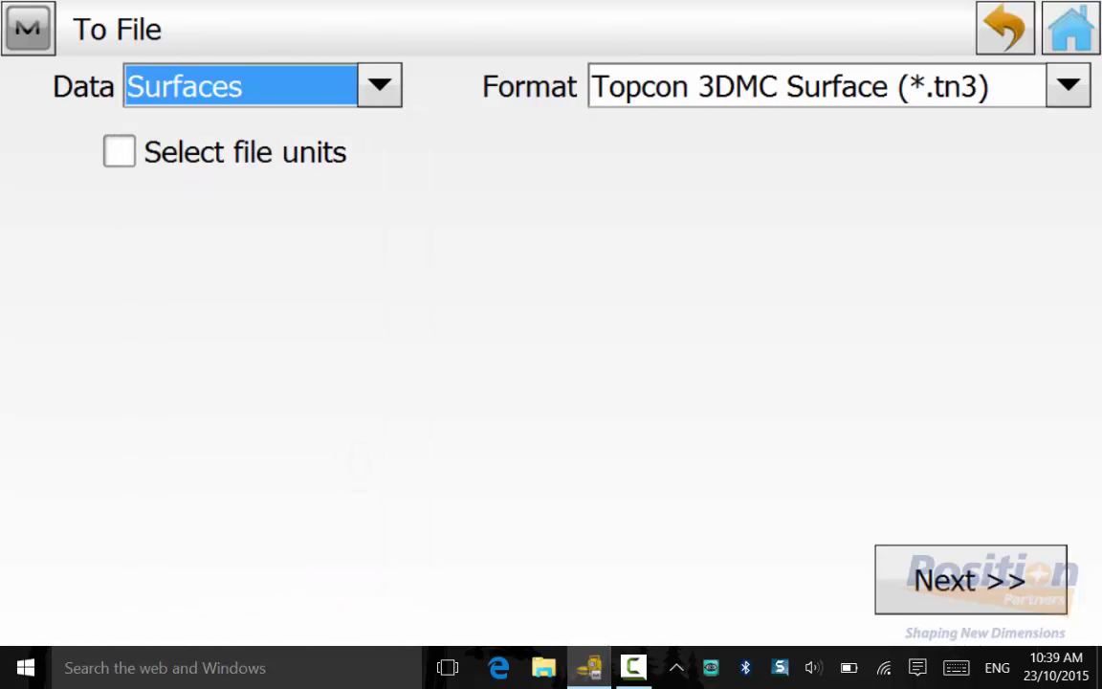
left_click(1068, 86)
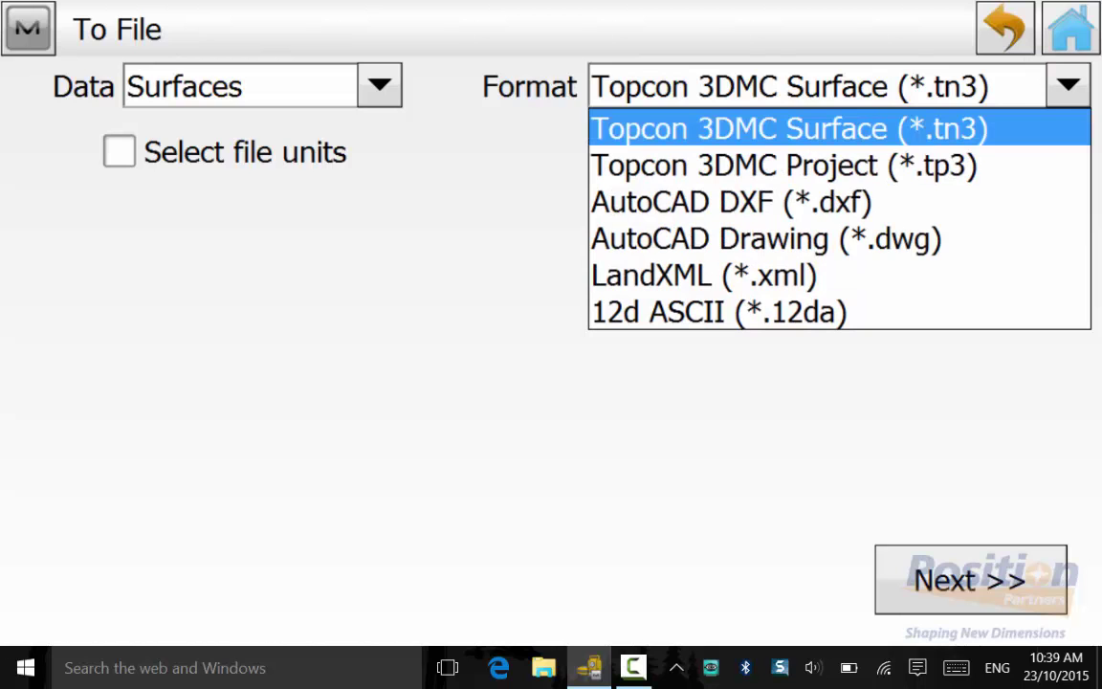
left_click(976, 445)
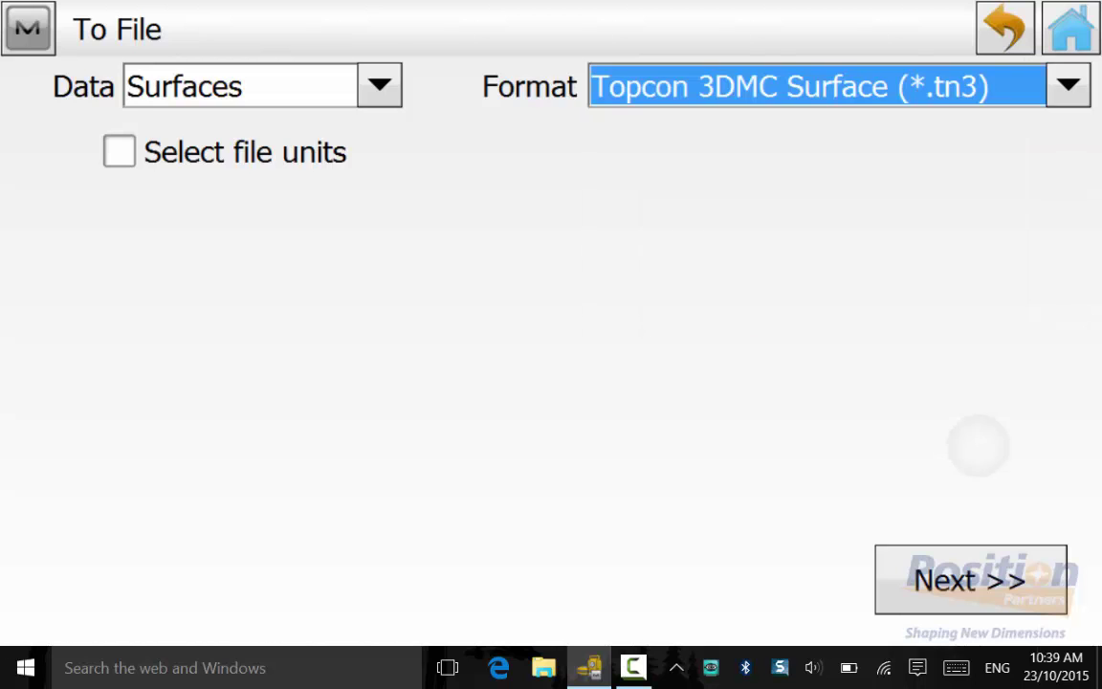
Export the DESIGN and ROAD_ASCON surfaces to the IEFiles folder and close the export status.
left_click(970, 579)
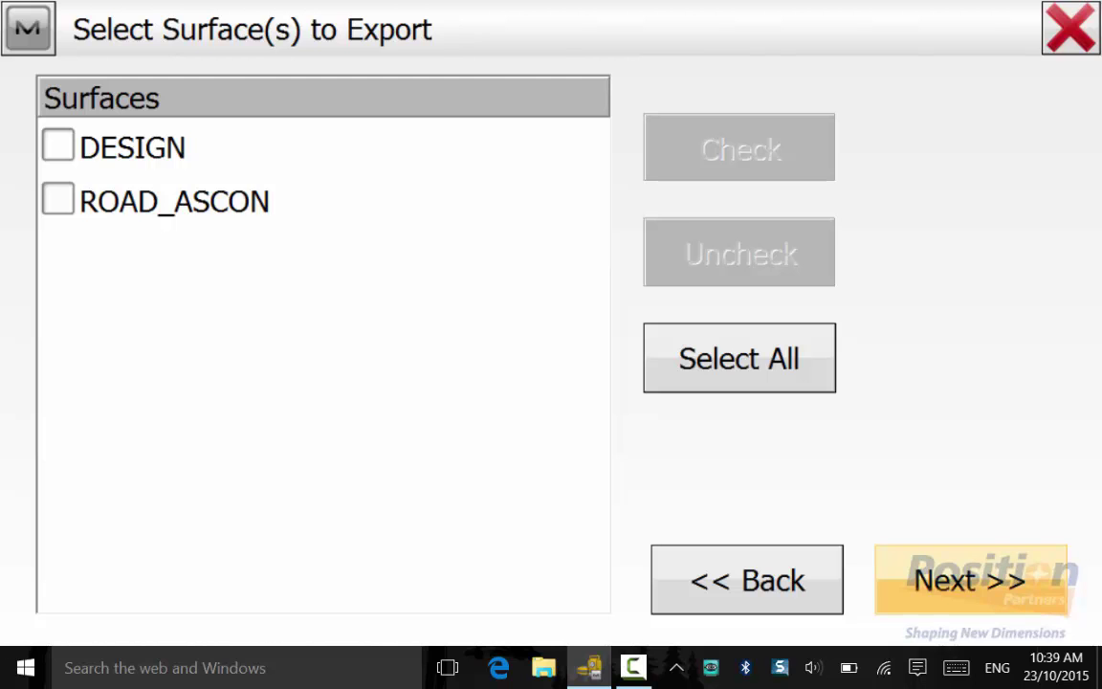
left_click(58, 199)
left_click(57, 146)
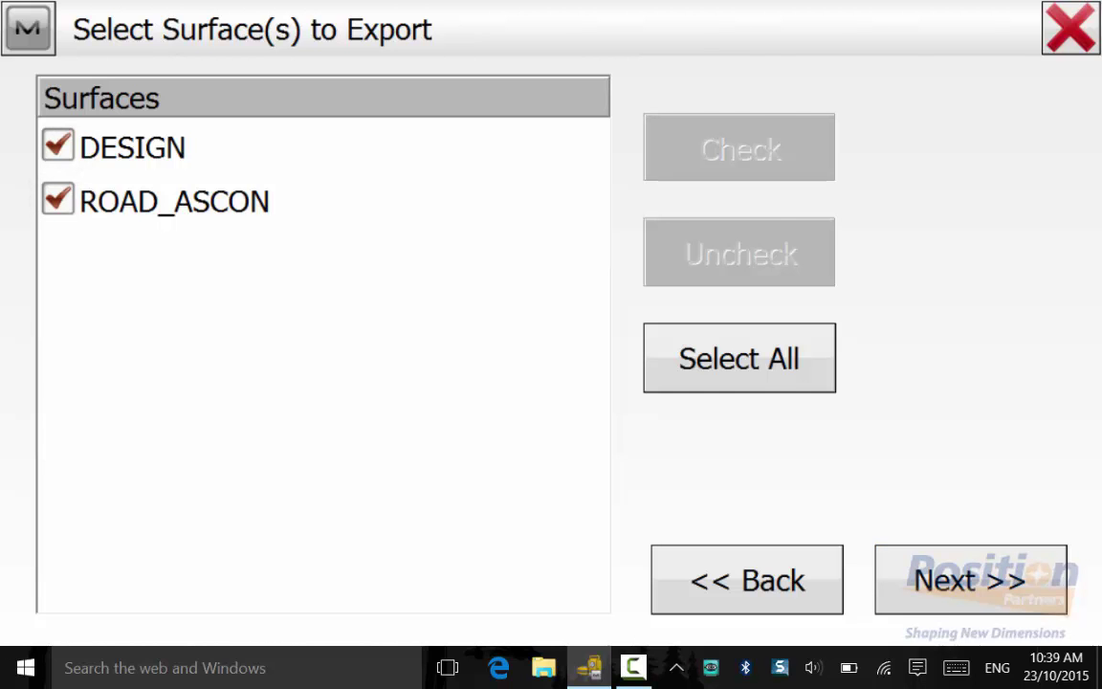
left_click(970, 580)
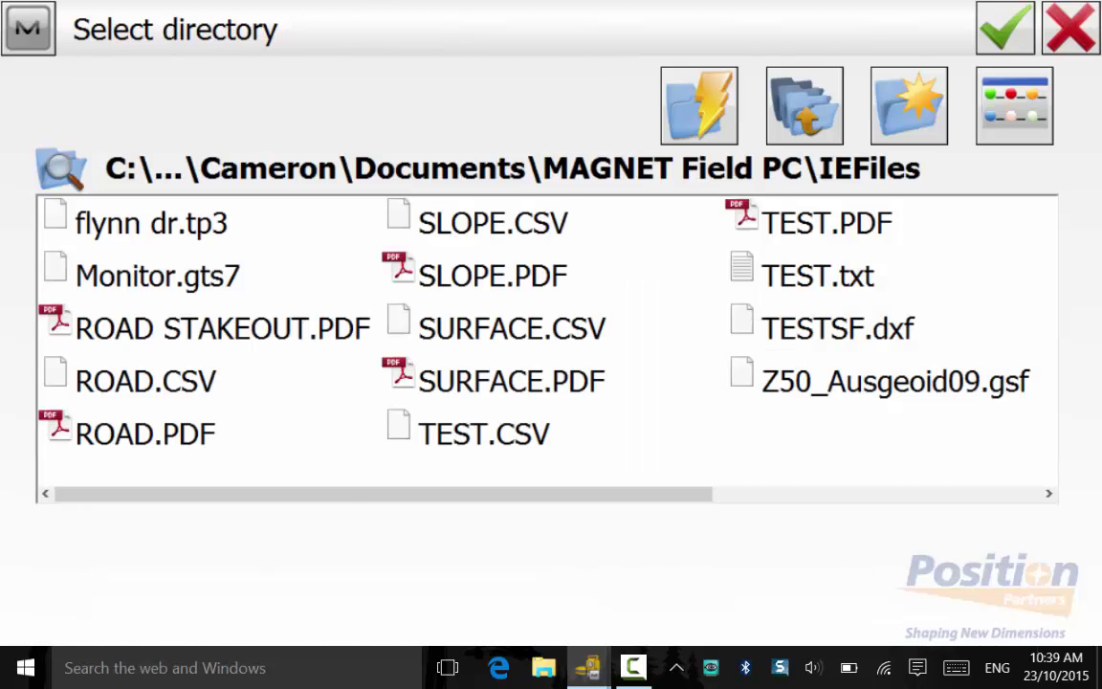
left_click(1005, 28)
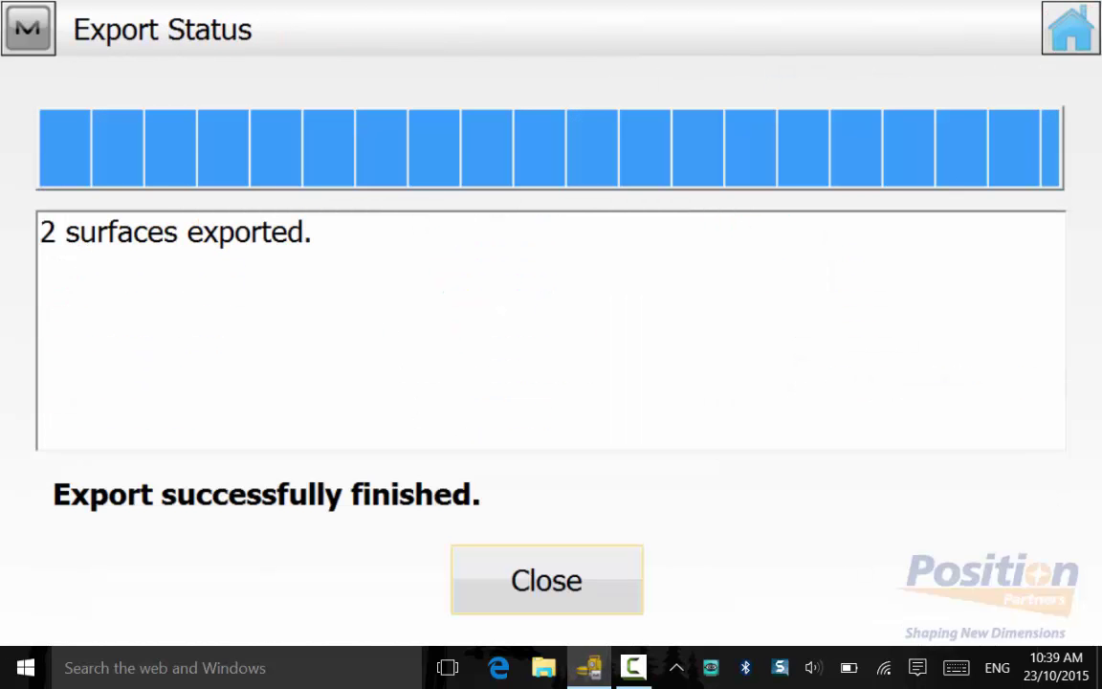
left_click(546, 580)
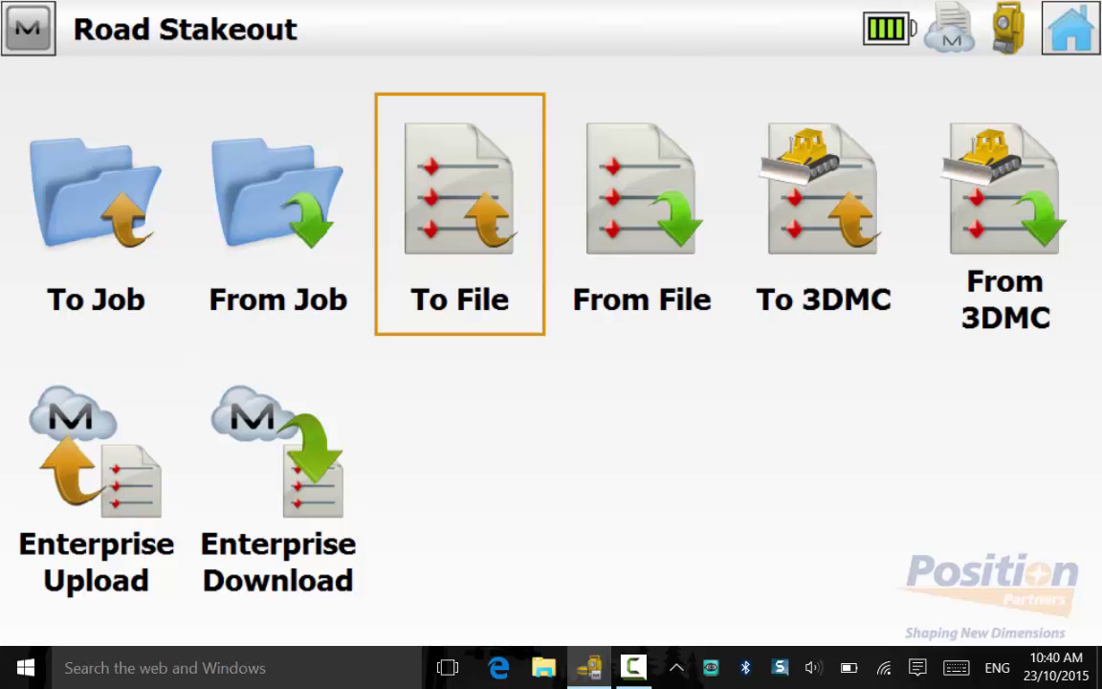
Start another Enterprise upload and clear the preloaded file from its list.
left_click(109, 471)
left_click(258, 135)
left_click(215, 421)
left_click(137, 562)
Add ROAD_ASCON.TN3 from the IEFiles folder to the Enterprise upload list, browsing with all file types shown.
left_click(419, 429)
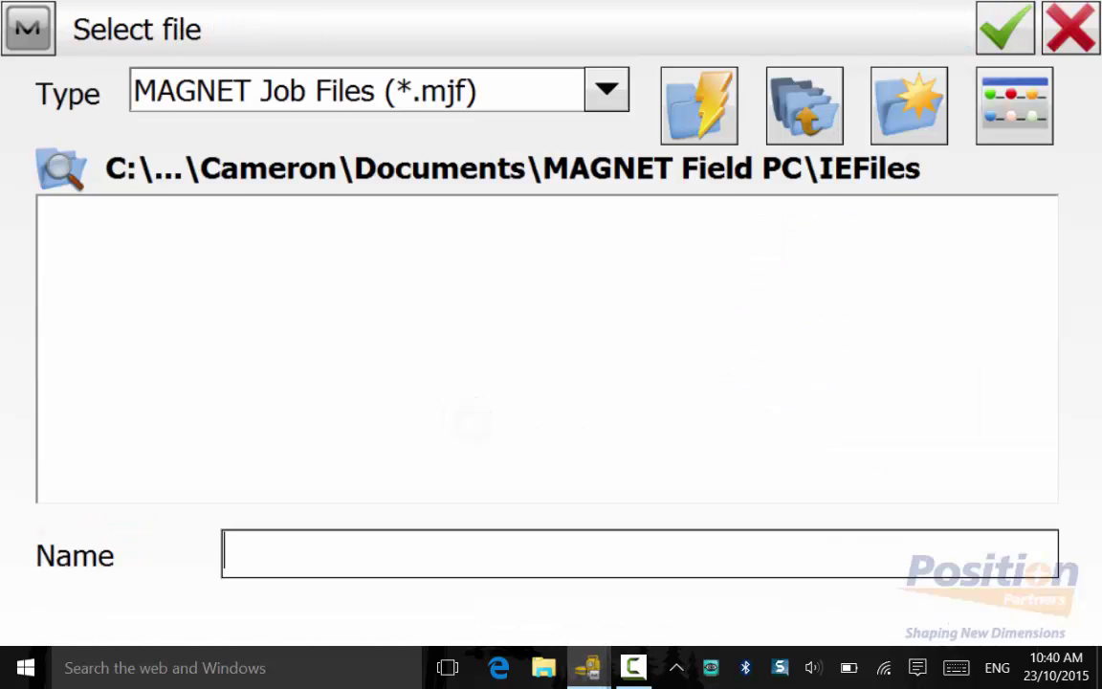
left_click(805, 105)
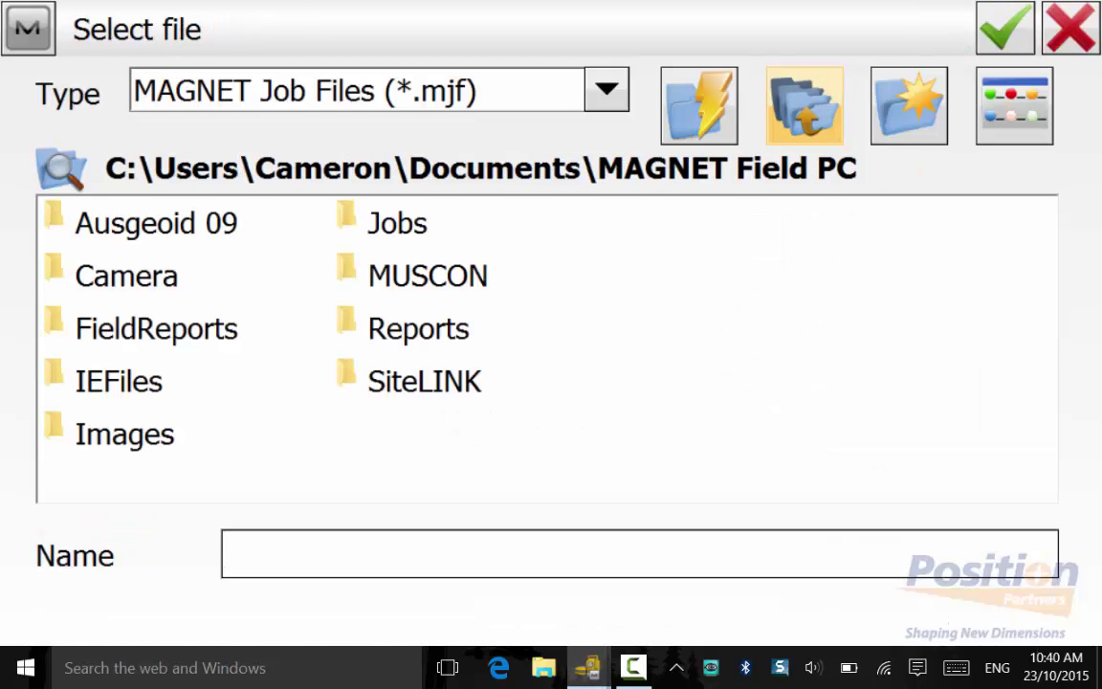
double_click(182, 378)
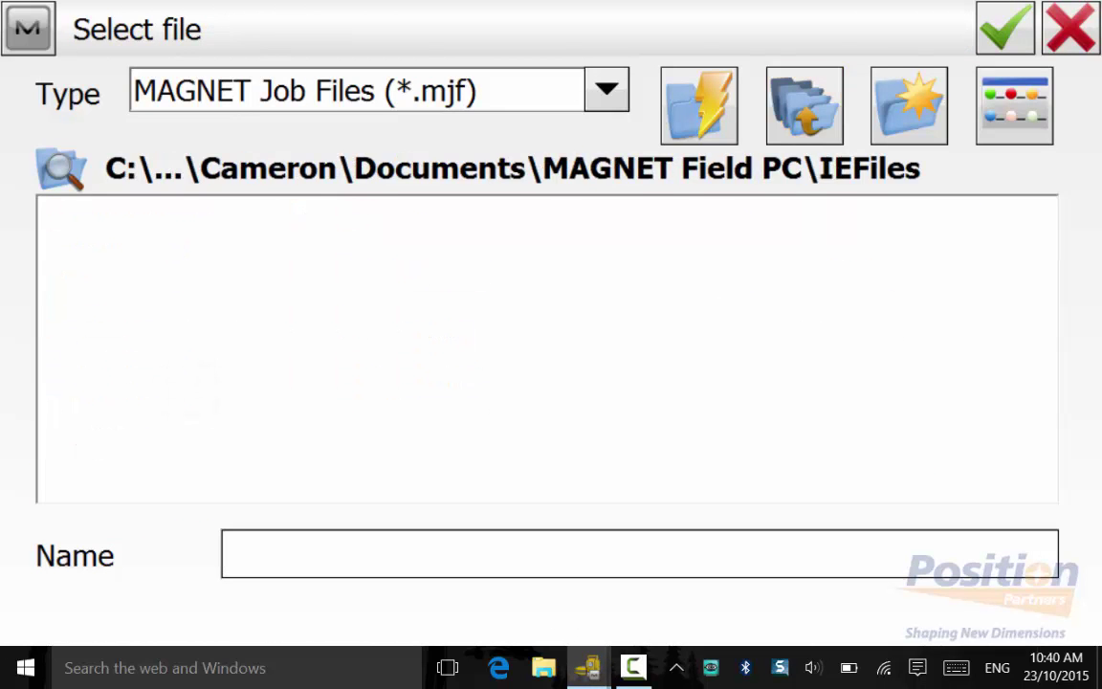
left_click(606, 90)
left_click(220, 243)
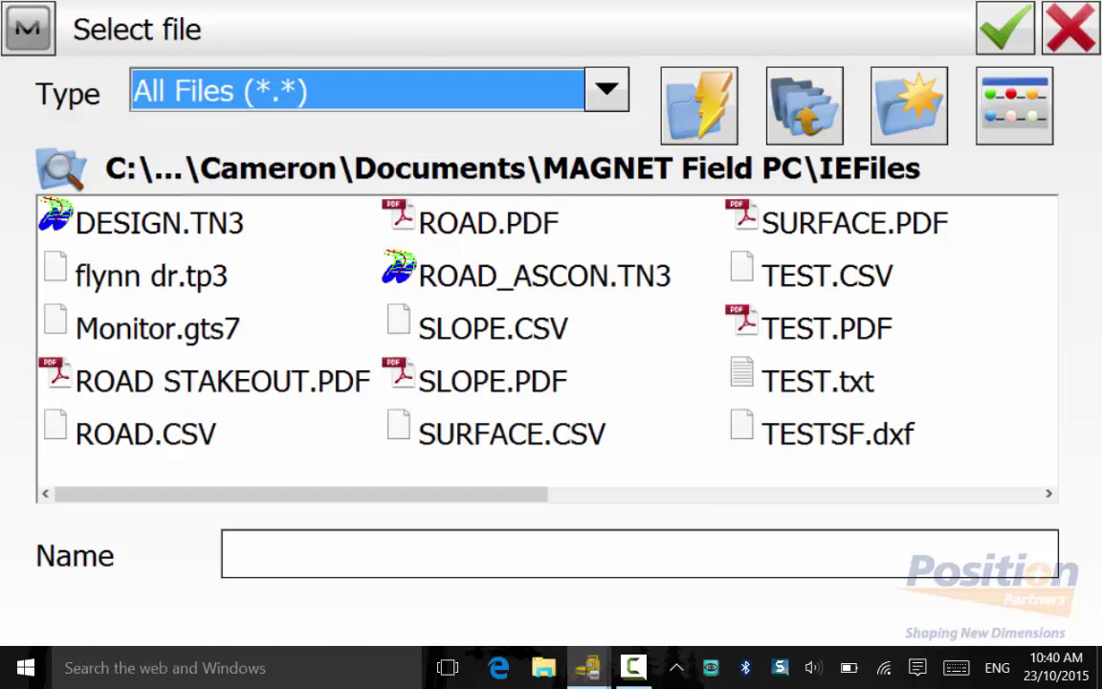
left_click(159, 223)
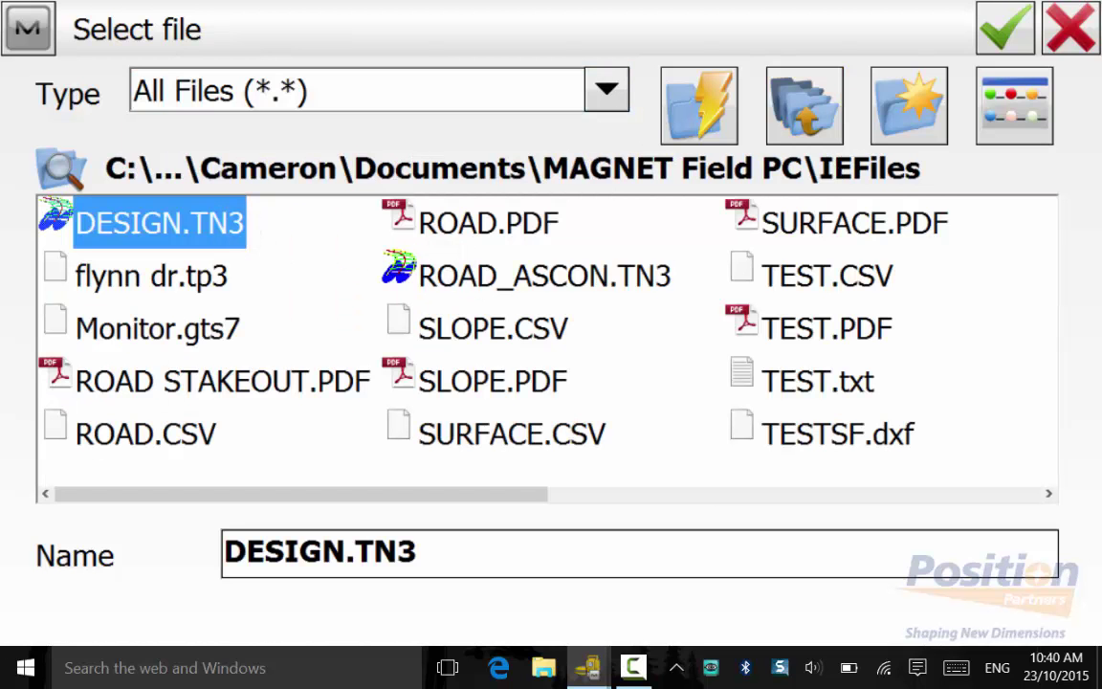
left_click(545, 276)
left_click(1005, 29)
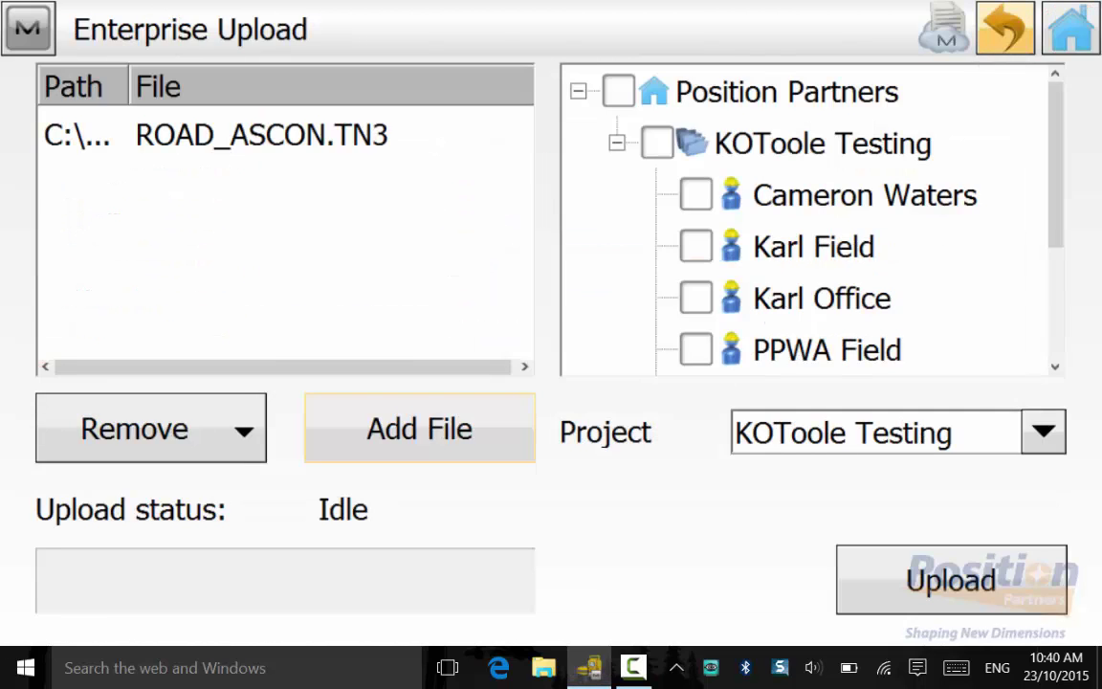
Add DESIGN.TN3 to the upload list and upload both TN3 files to the whole testing project group.
left_click(415, 440)
left_click(159, 223)
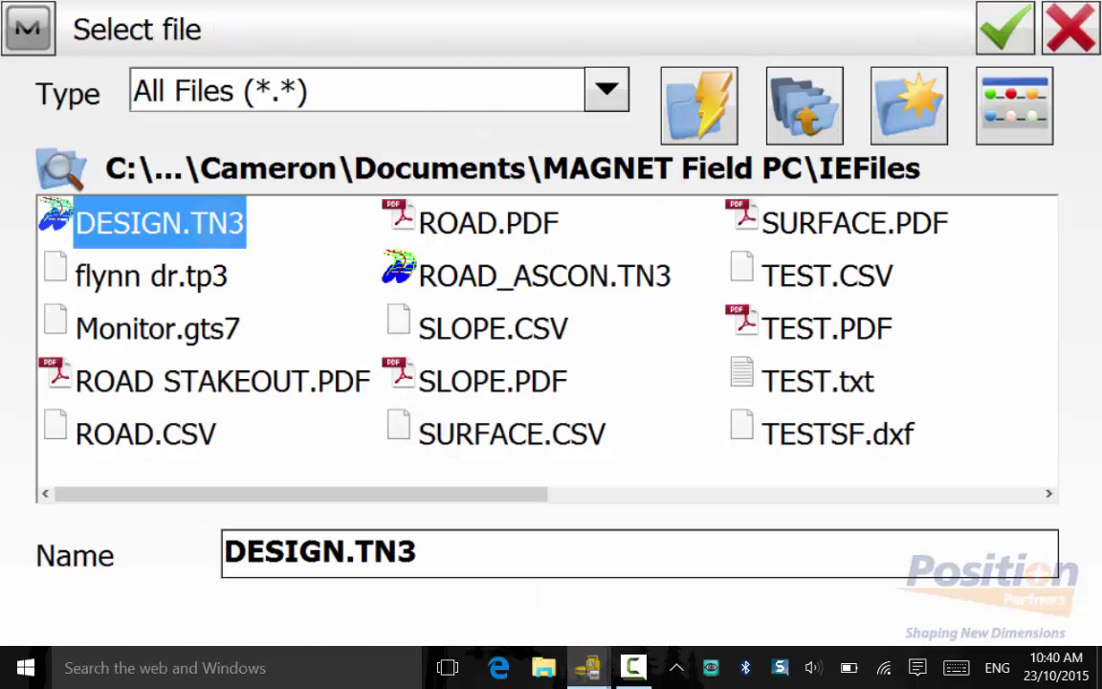
key("Return")
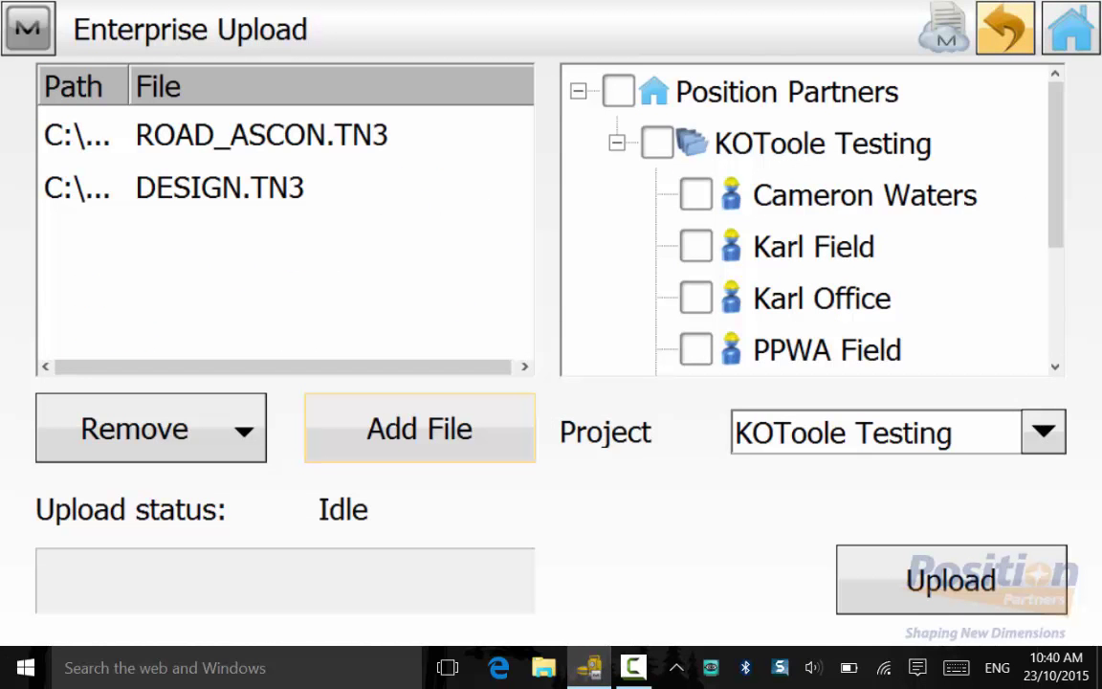
left_click(656, 142)
left_click(787, 92)
left_click(951, 580)
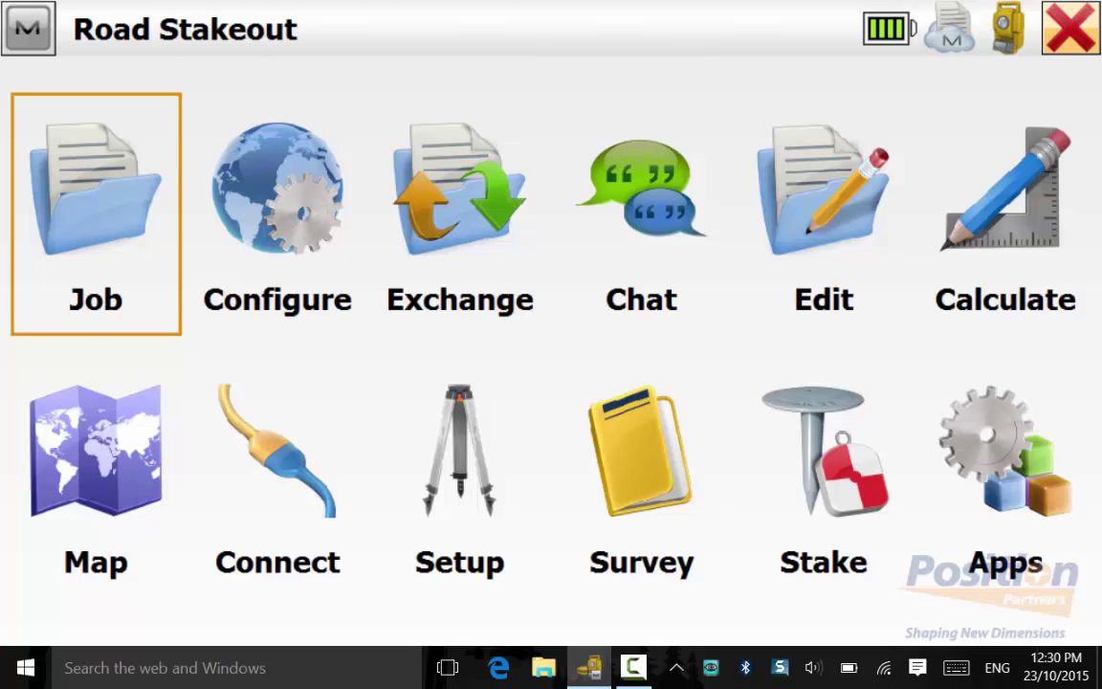
Log 3 hours on Friday 23 October at 75% complete for the Road Stakeout task and submit the timecard.
left_click(28, 29)
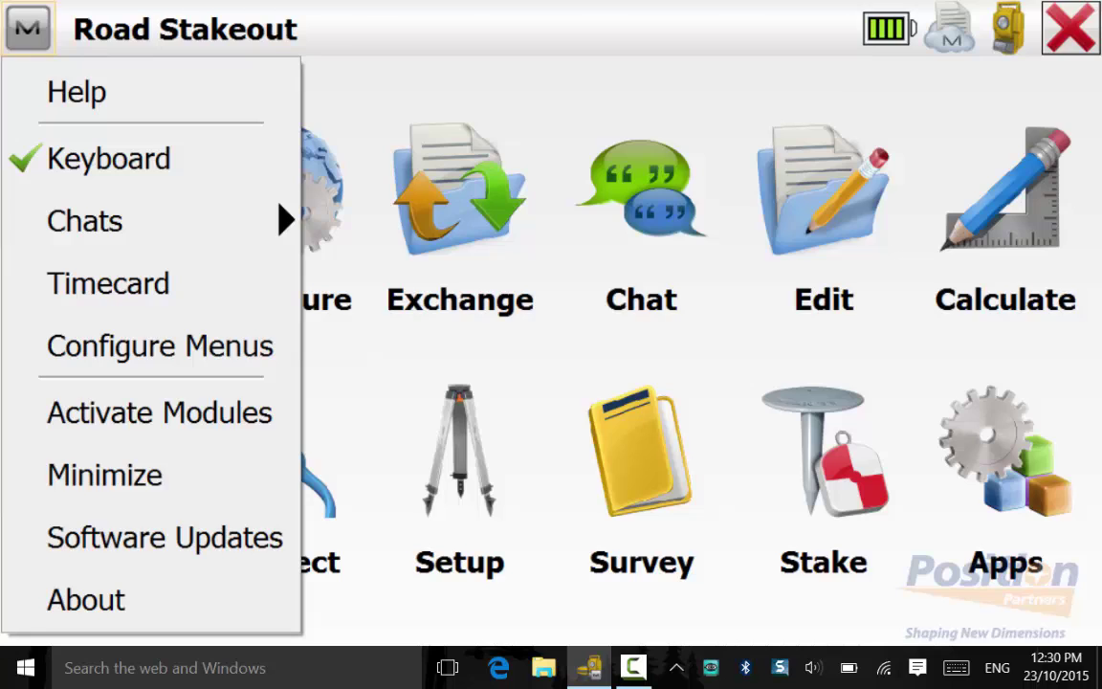
left_click(108, 283)
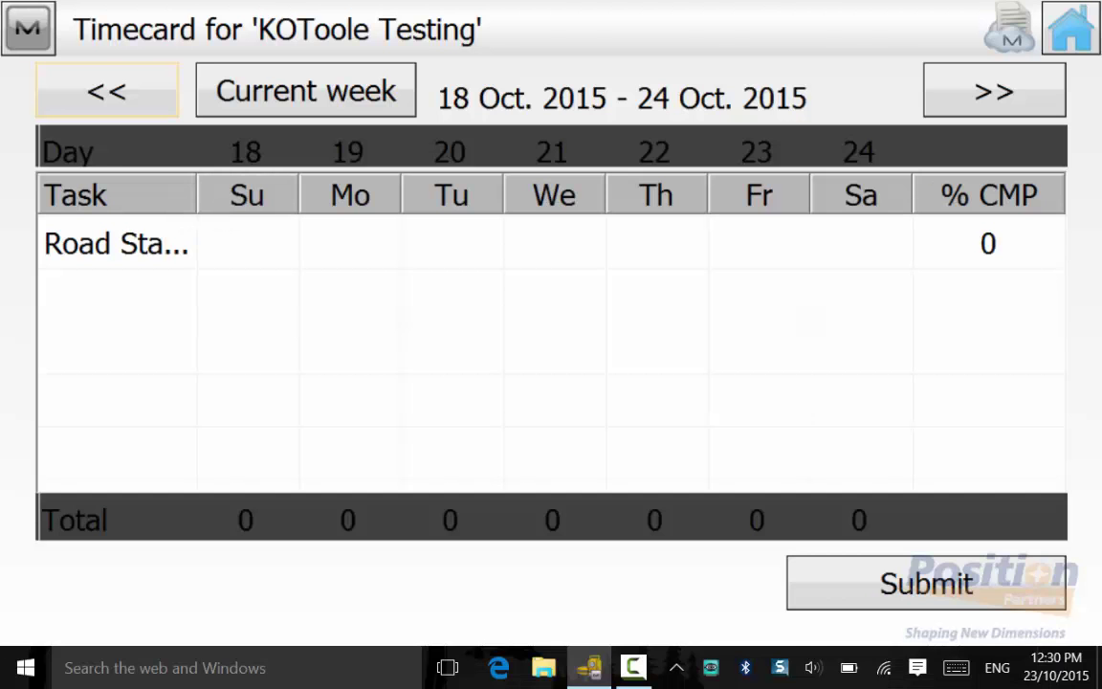
left_click(209, 226)
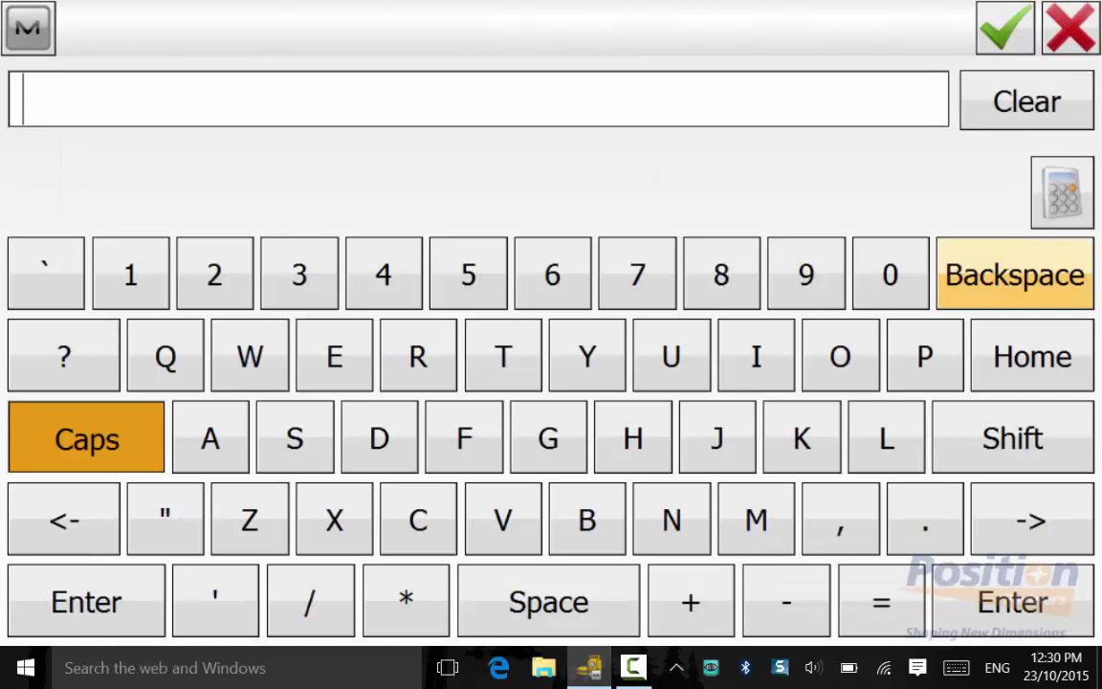
left_click(300, 274)
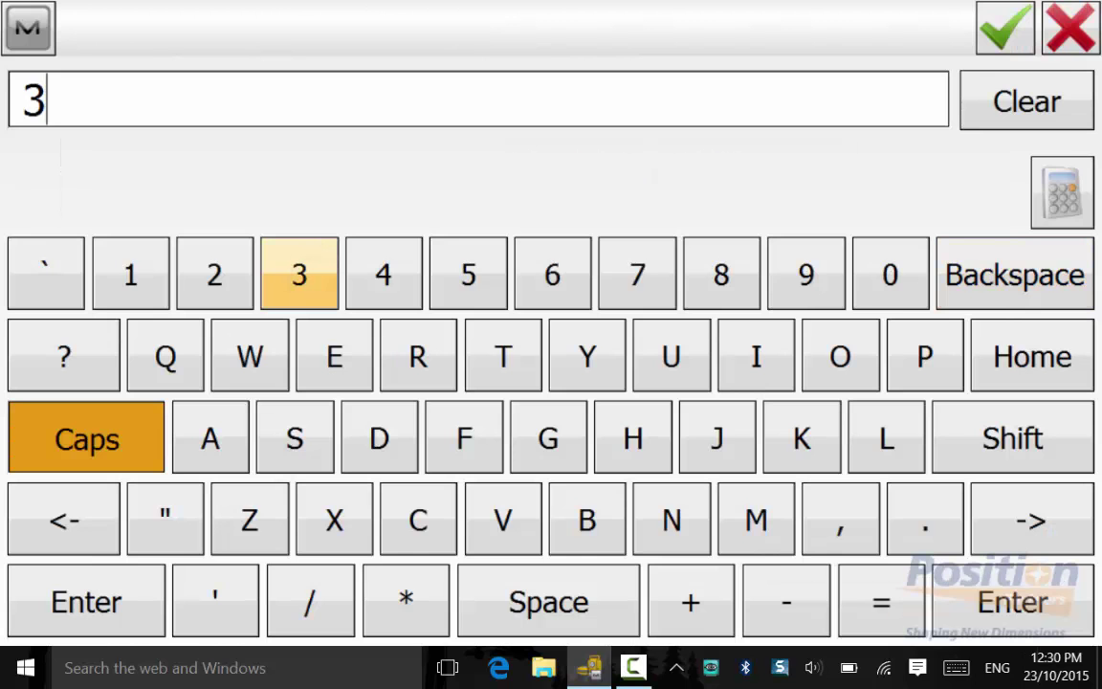
key("Return")
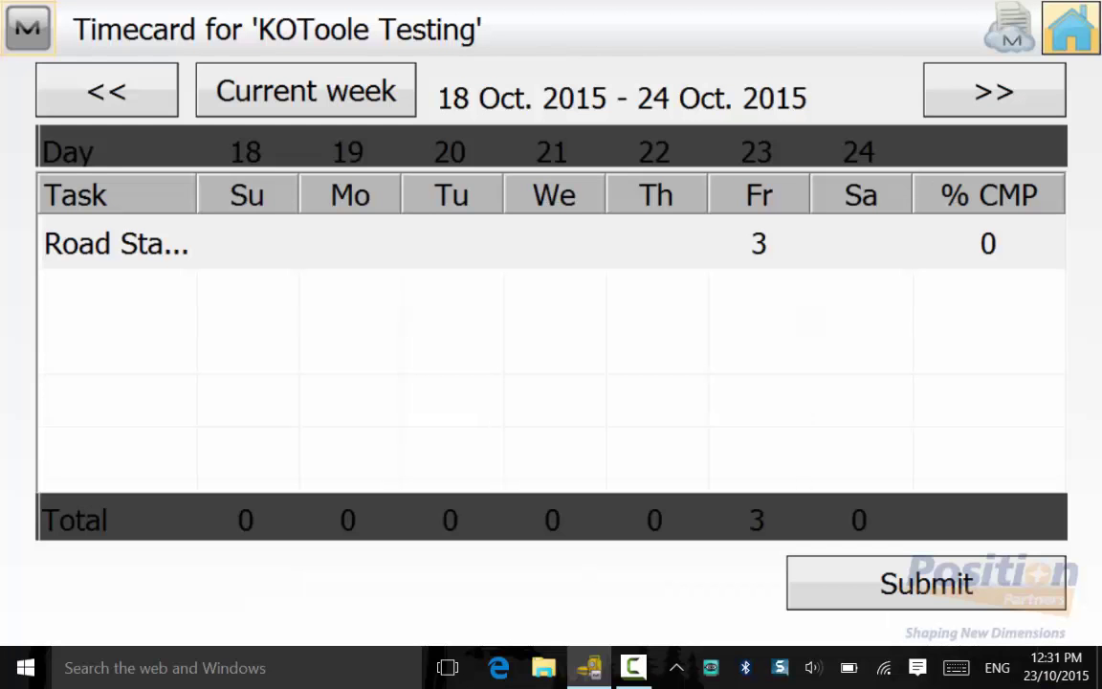
left_click(926, 584)
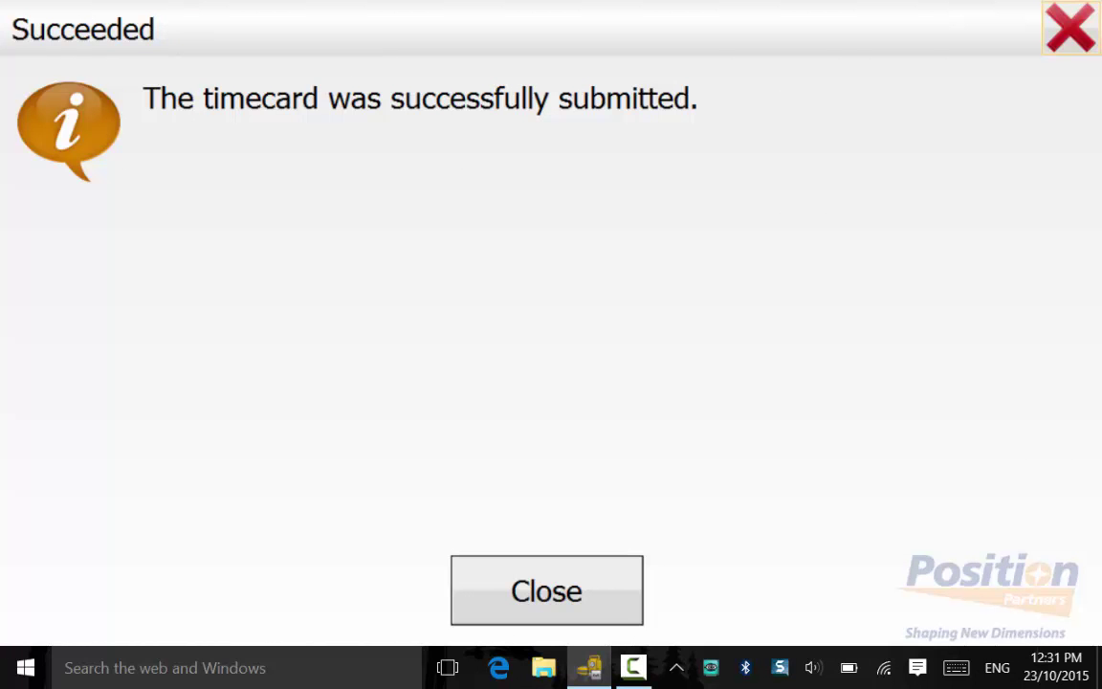
left_click(546, 591)
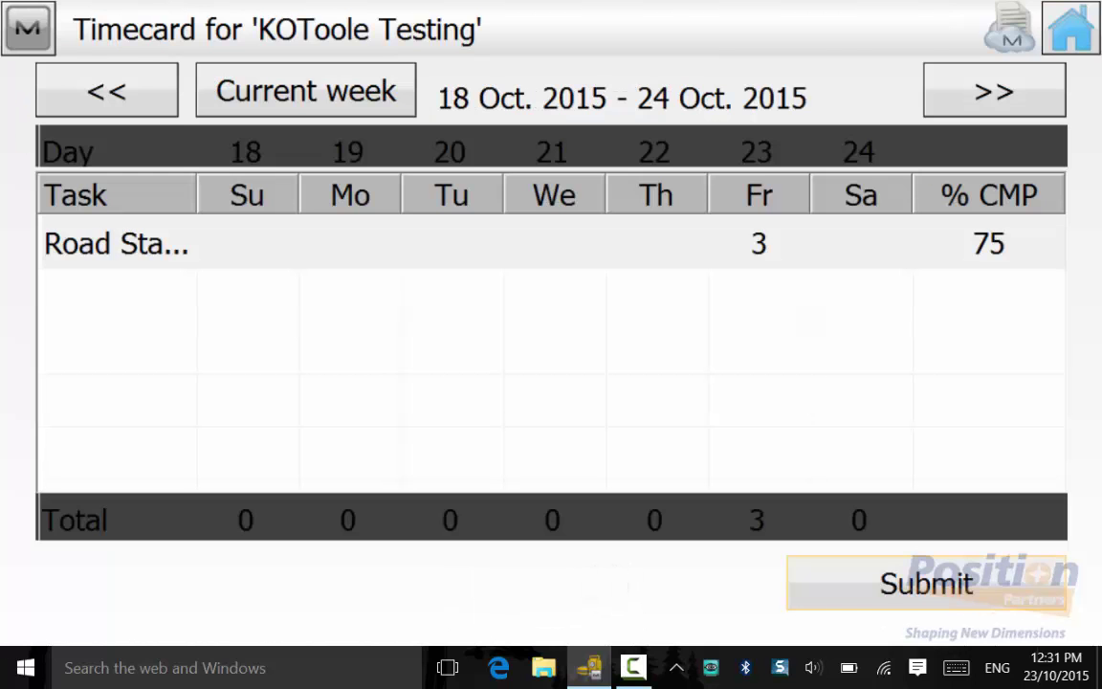
Check the Road Stakeout task's dates and completion in the weekly schedule, and return to the timecard.
left_click(27, 29)
left_click(108, 91)
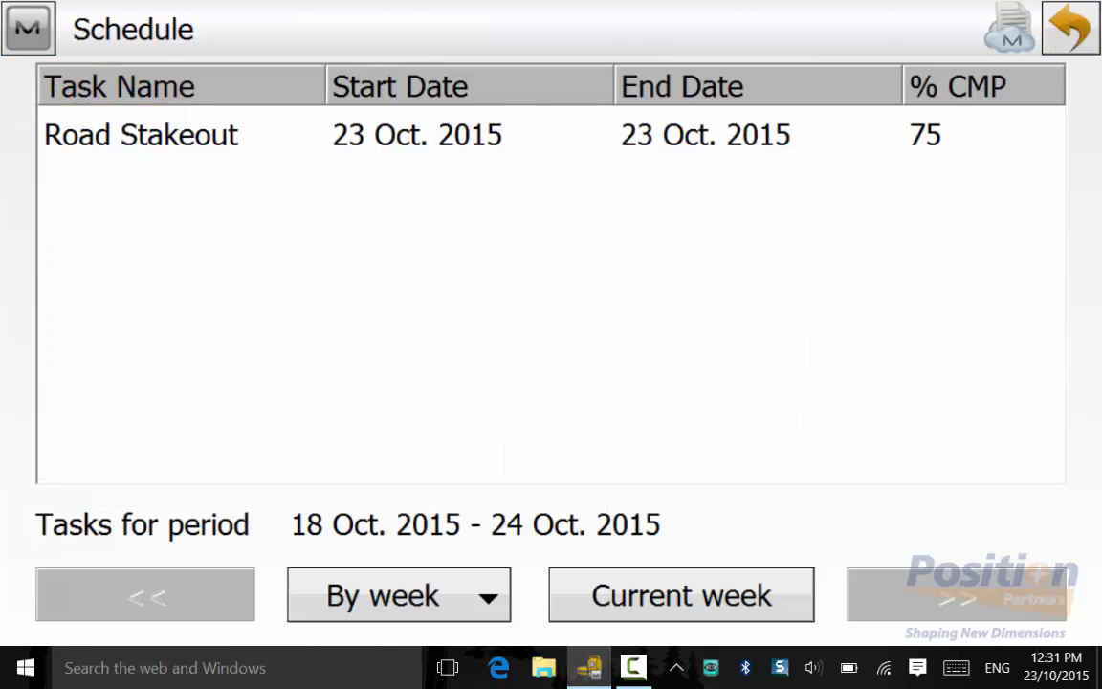
left_click(1070, 29)
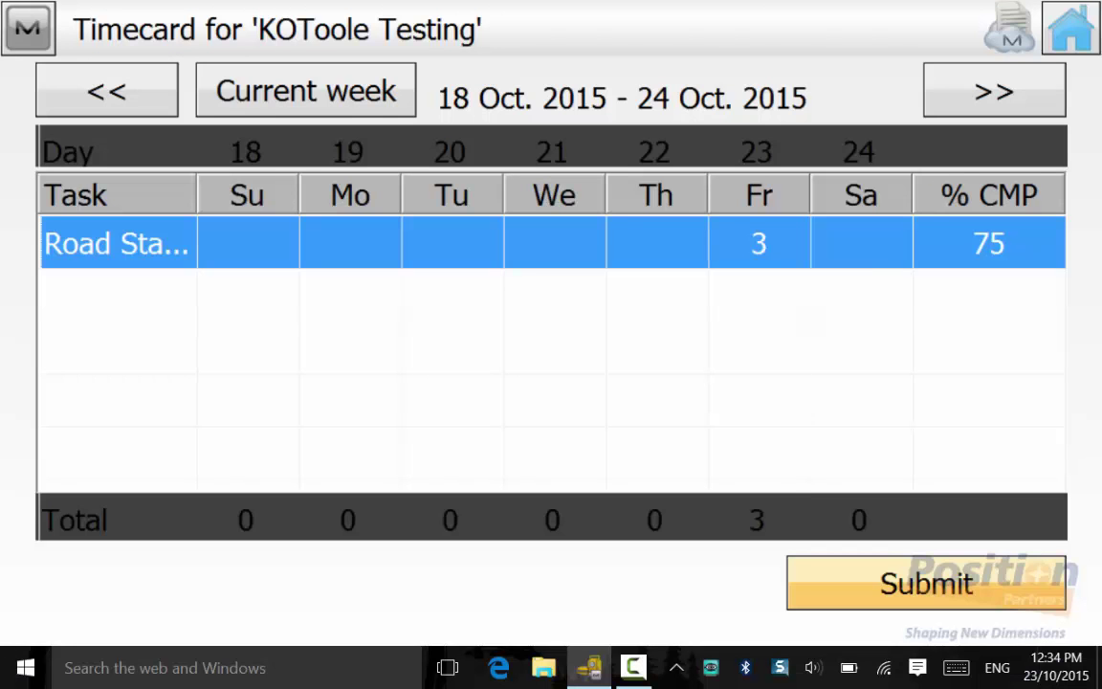
Set the Road Stakeout task's completion to 100% and resubmit the timecard.
left_click(988, 243)
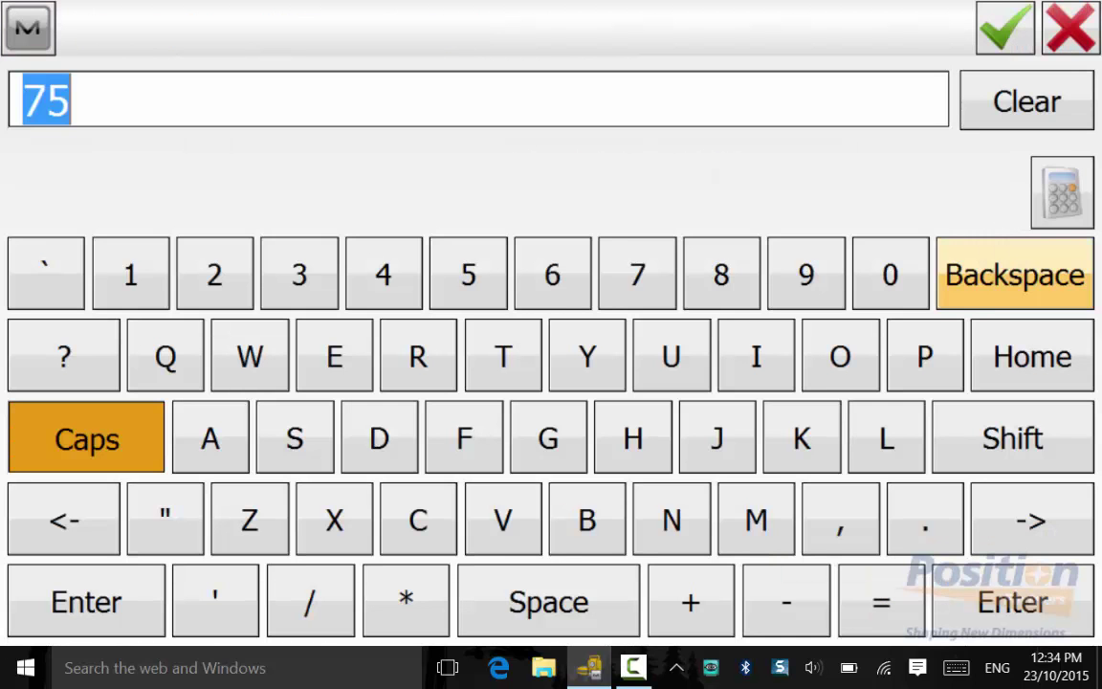
type("100")
left_click(1005, 28)
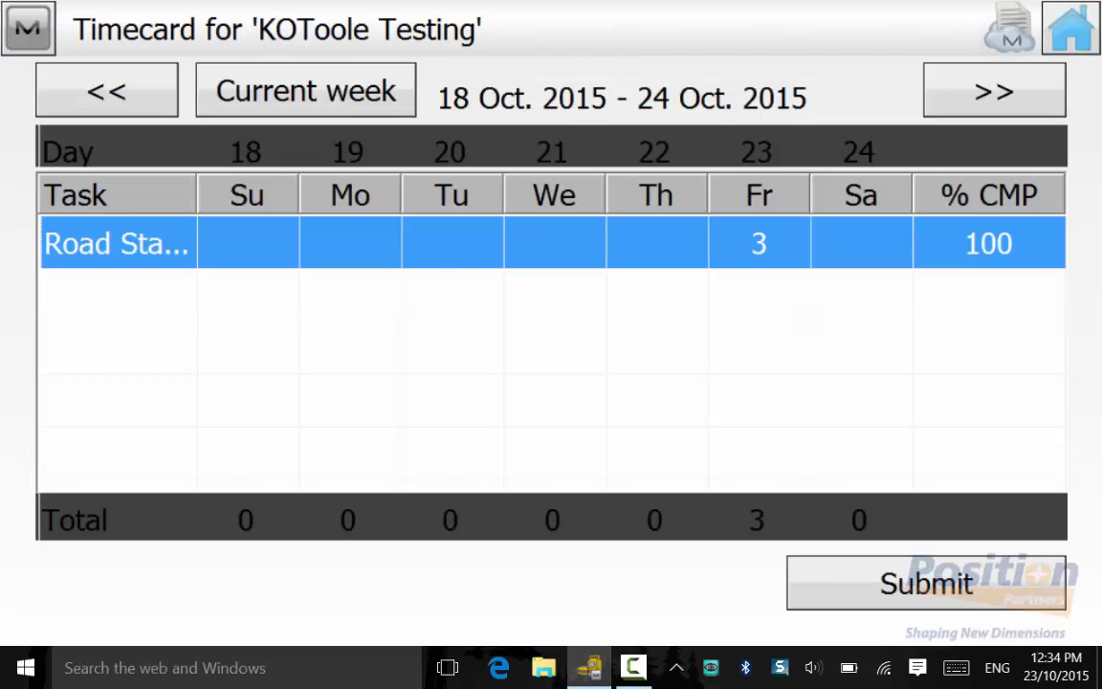
left_click(926, 582)
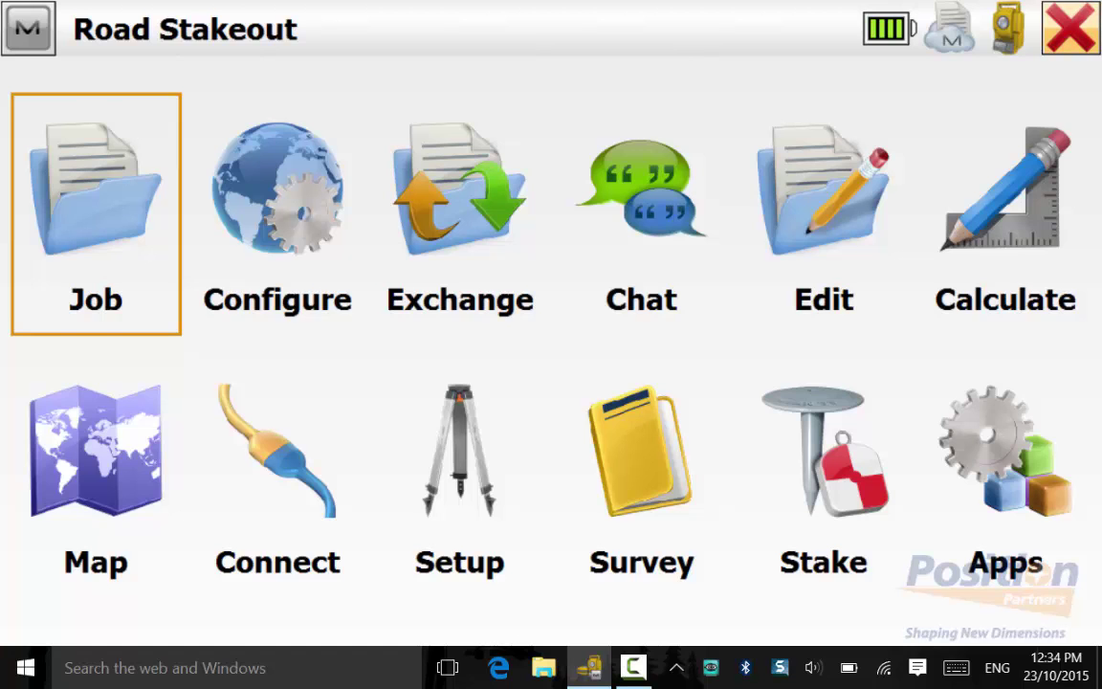
Open the existing conversation with the Enterprise contact from the ongoing chats.
left_click(28, 29)
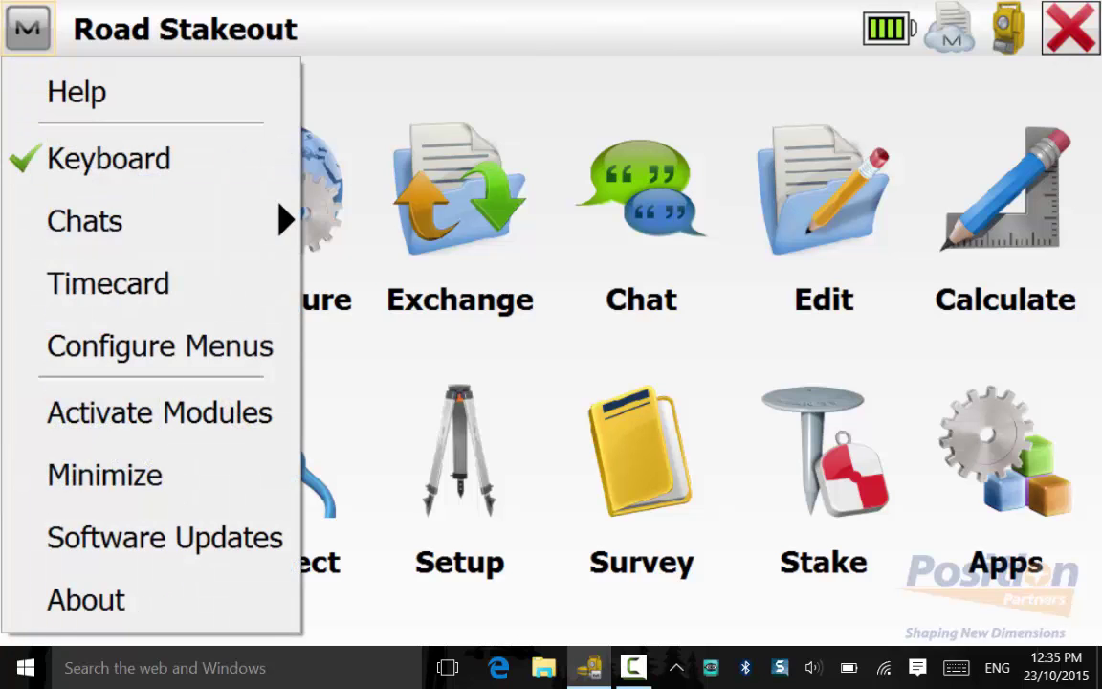
left_click(149, 221)
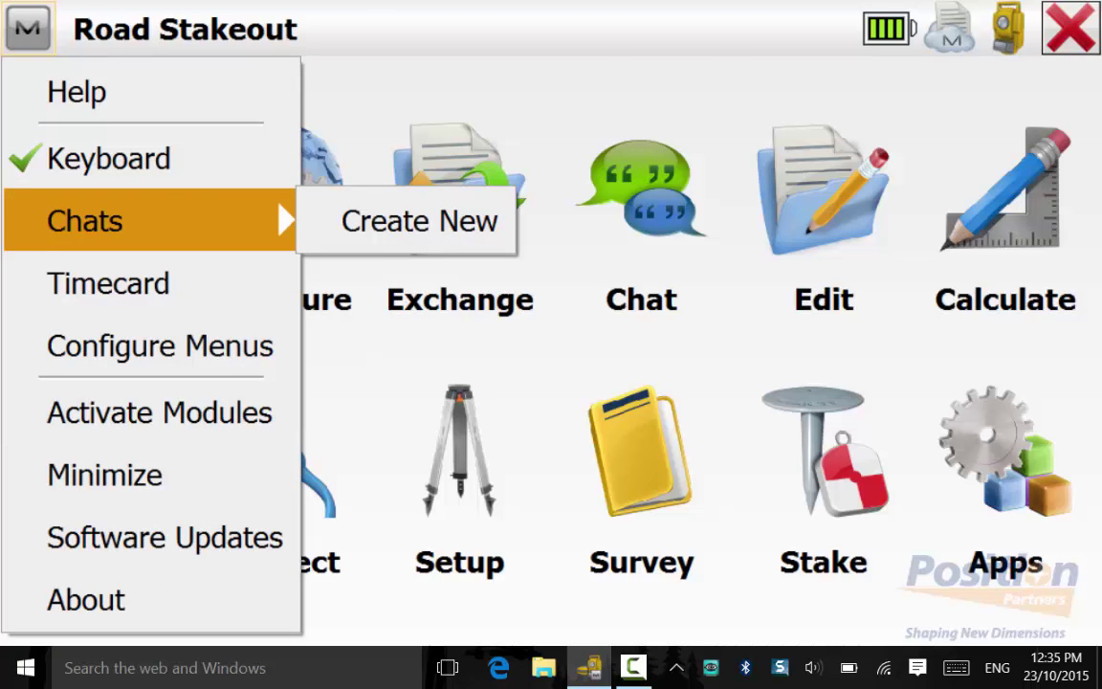
left_click(419, 220)
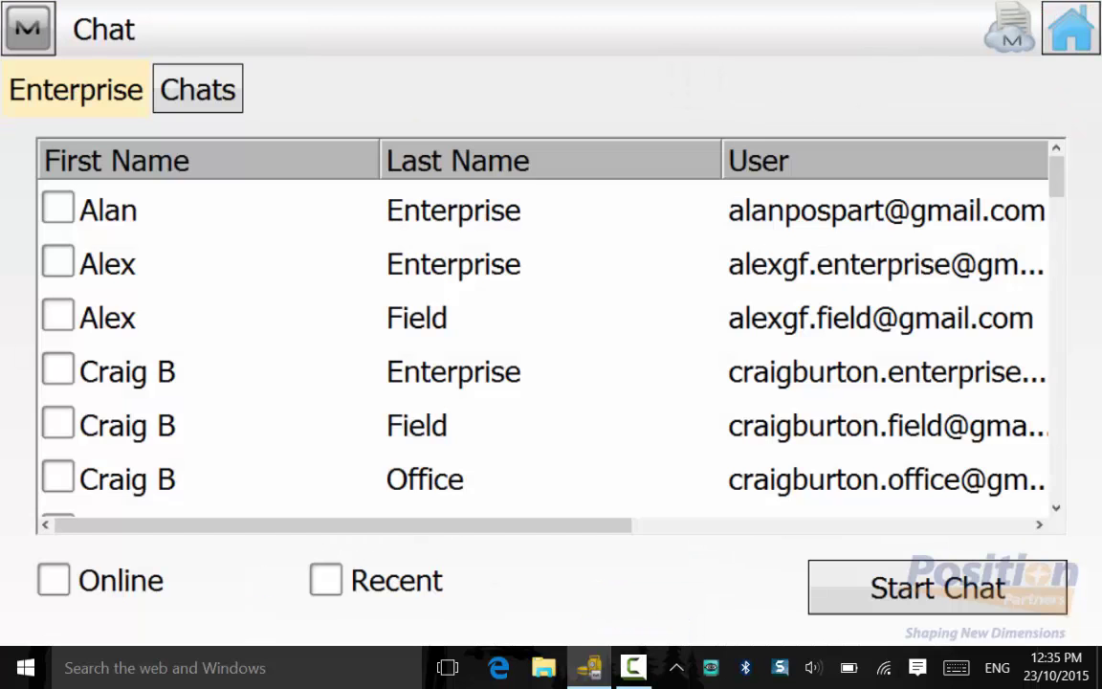
left_click(197, 89)
double_click(191, 211)
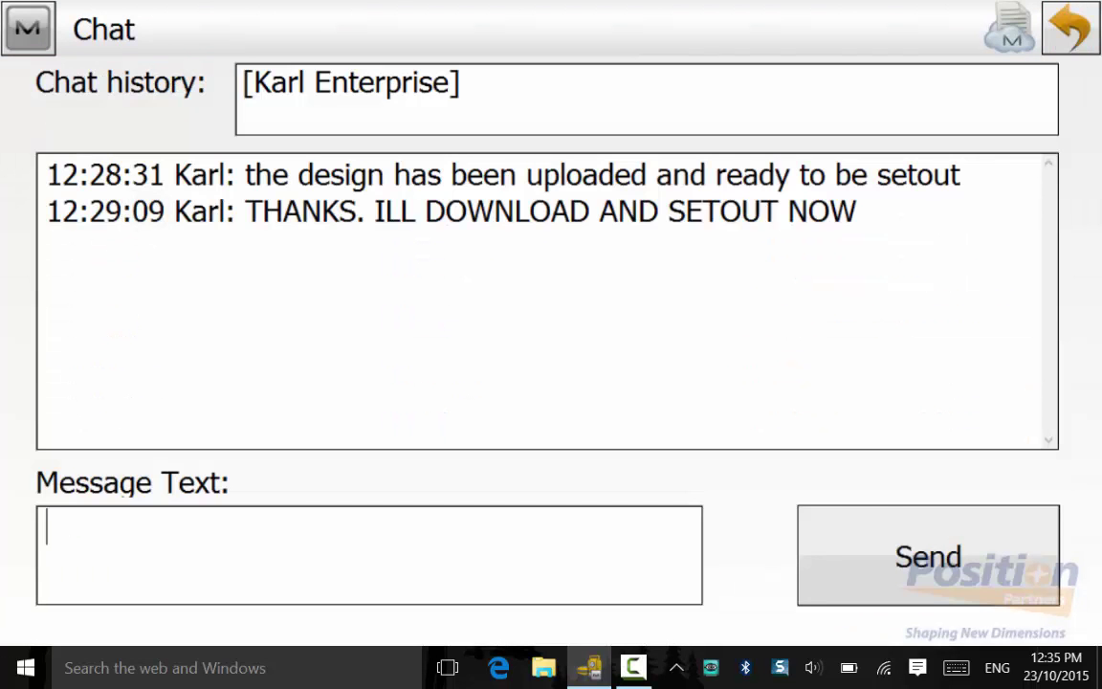
Send the message "I HAVE FINISHED THE SETOUT. ONLY TOOK 3 HOURS AND 100% COMPLETE" and return to the home screen.
left_click(368, 555)
type("I HAVE FI")
type("NISHED THE SETOUT. ONLY TO")
type("OK 3 HOURS AND ")
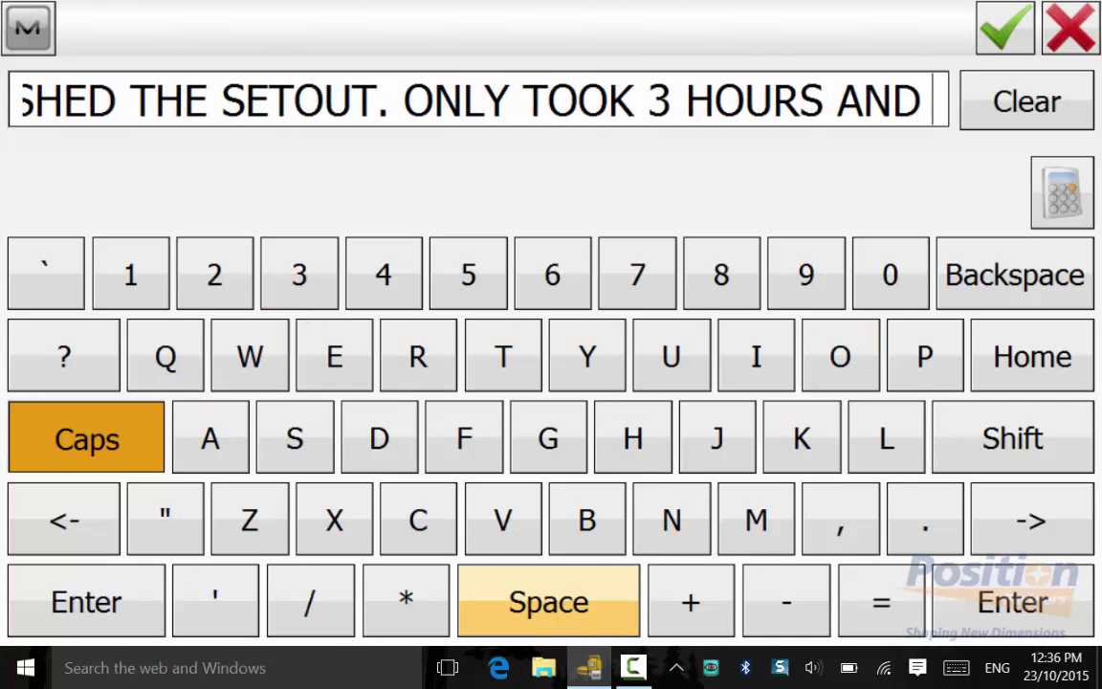
type("100")
left_click(1013, 438)
type("% COMPLETE")
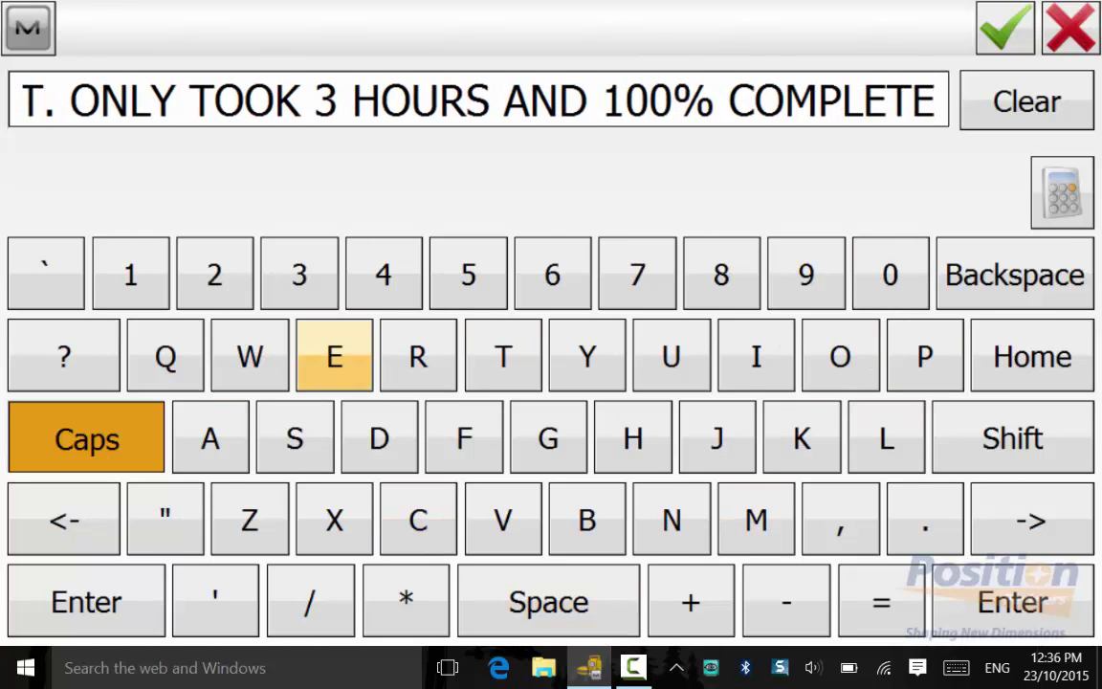
key("Return")
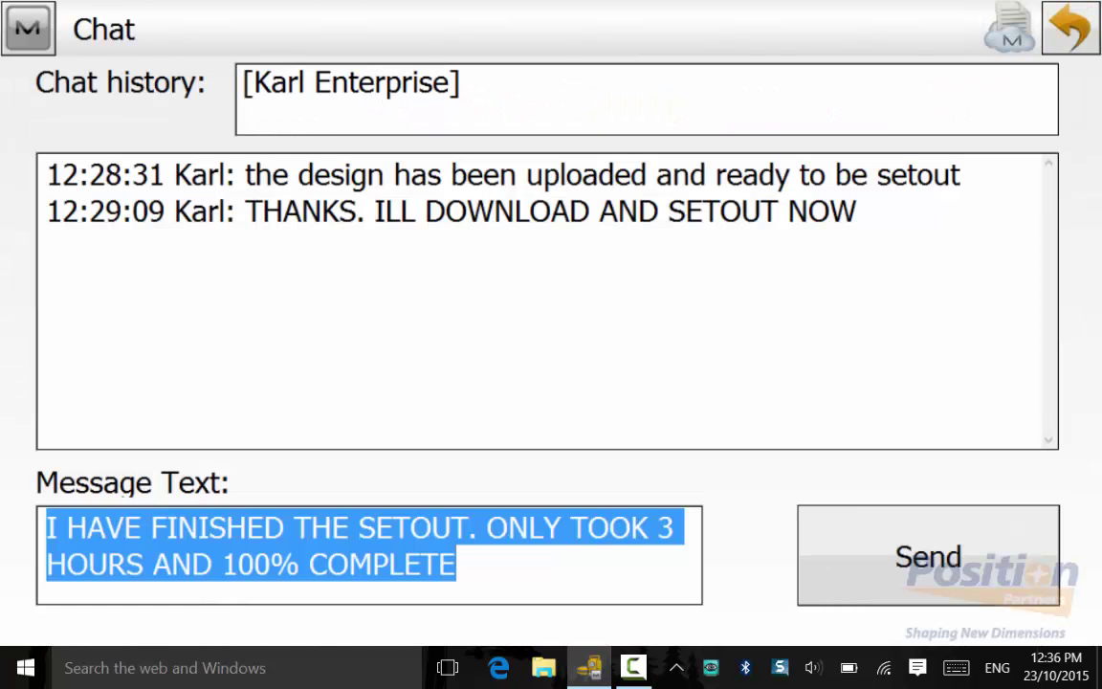
left_click(928, 556)
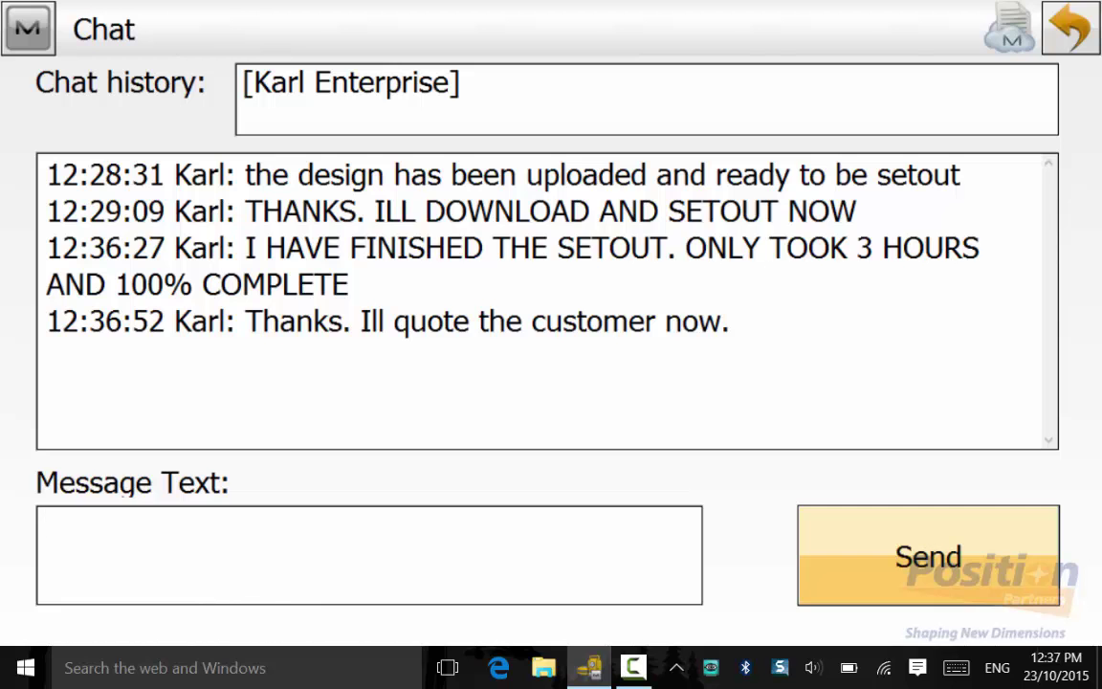
left_click(1070, 29)
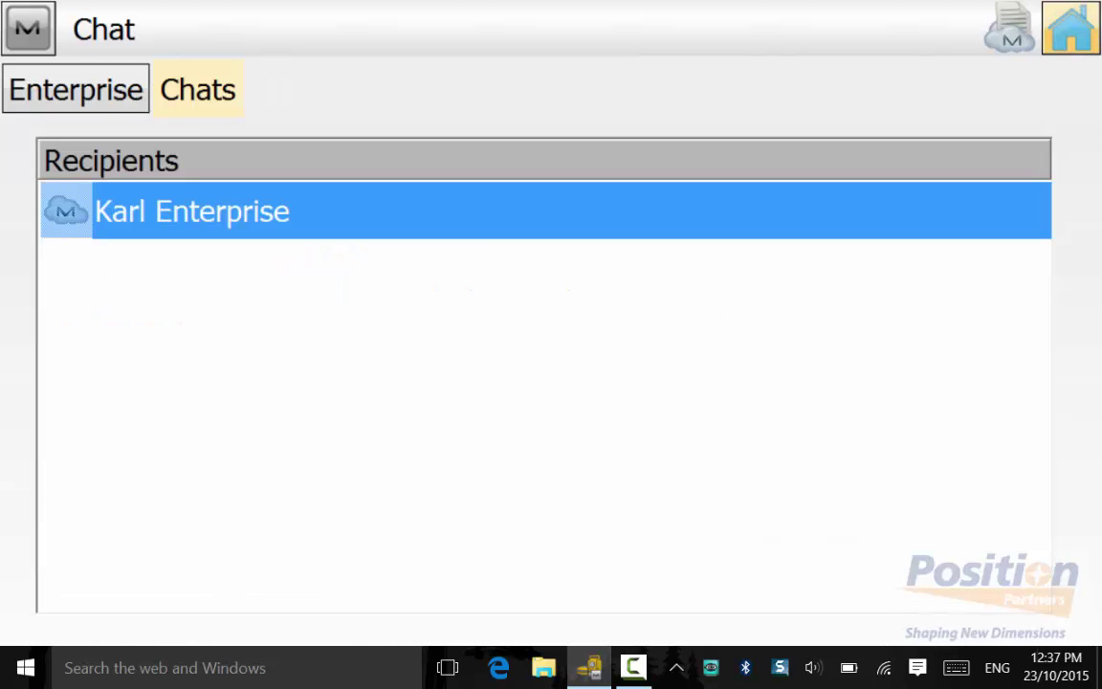
left_click(1070, 28)
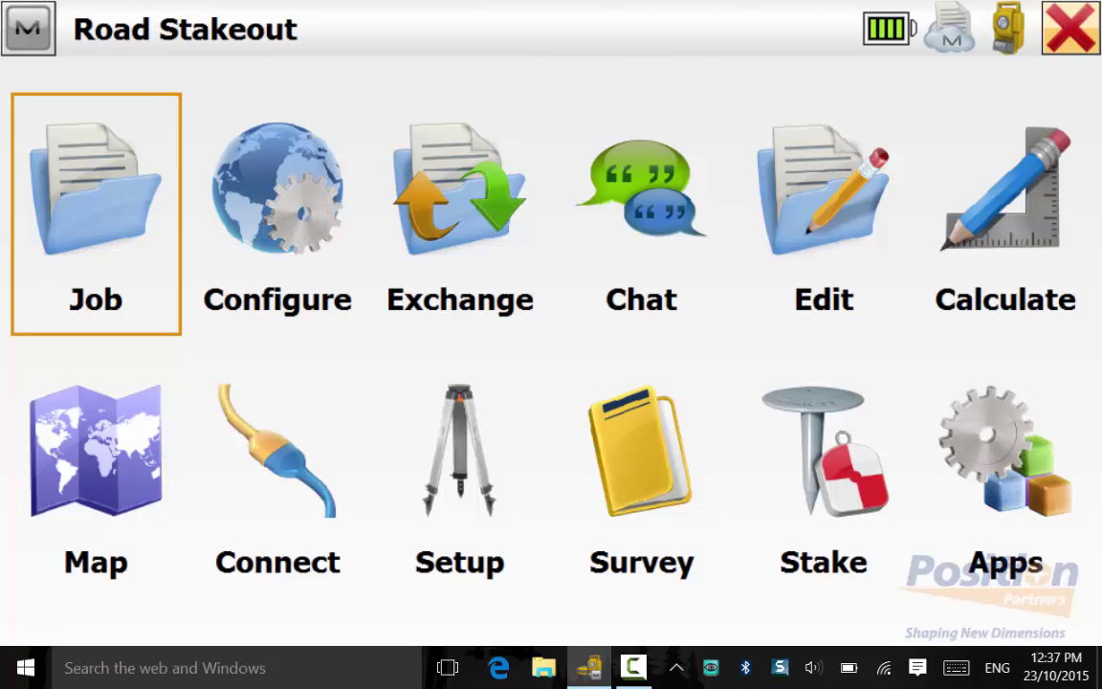